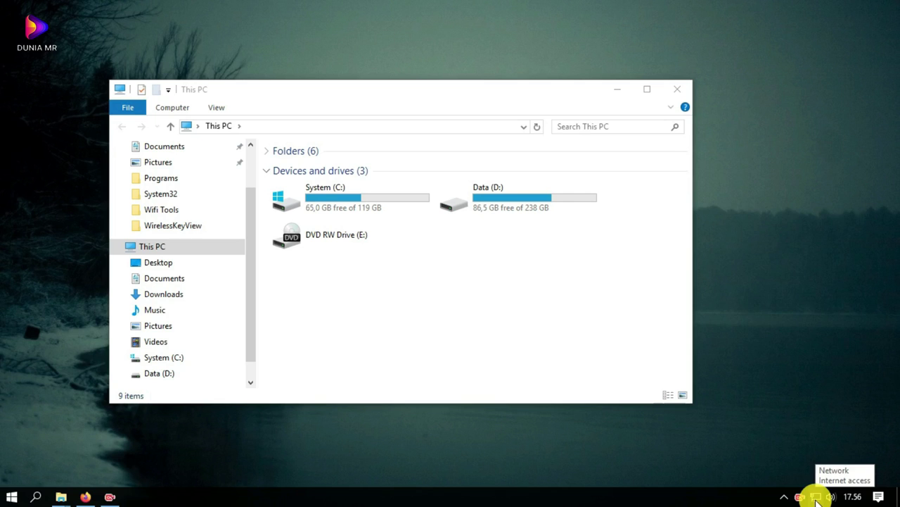
View the list of available Wi-Fi networks, and return to the This PC window
left_click(816, 496)
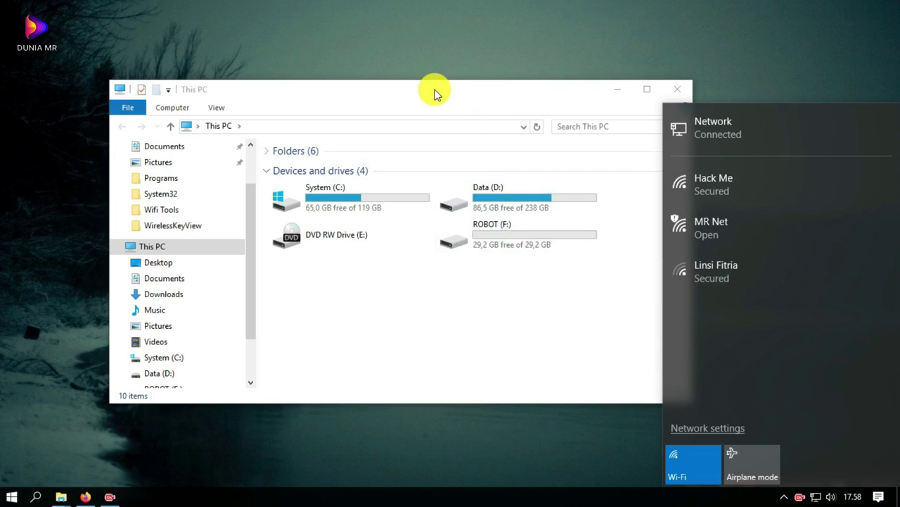
left_click_drag(434, 94, 364, 81)
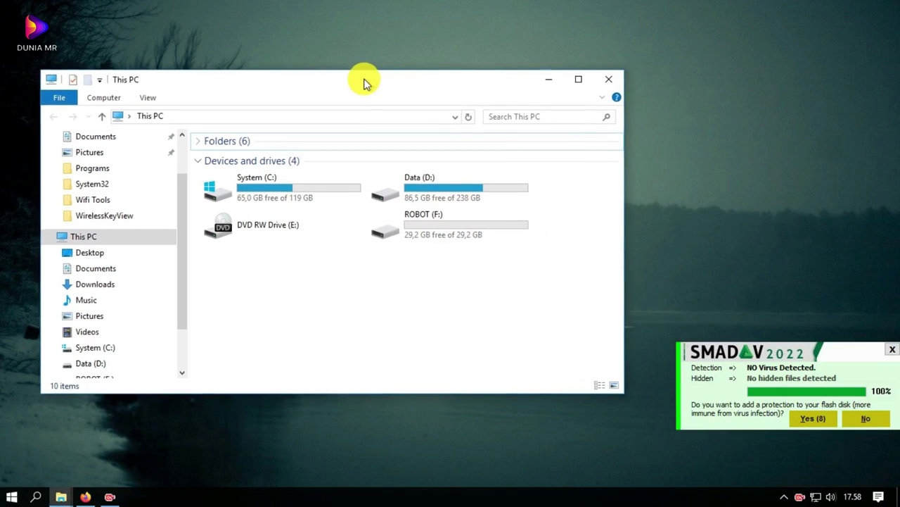
Dismiss the Smadav flash disk prompt and open the ROBOT (F:) drive with the Programs folder window beside it
left_click(892, 349)
double_click(404, 226)
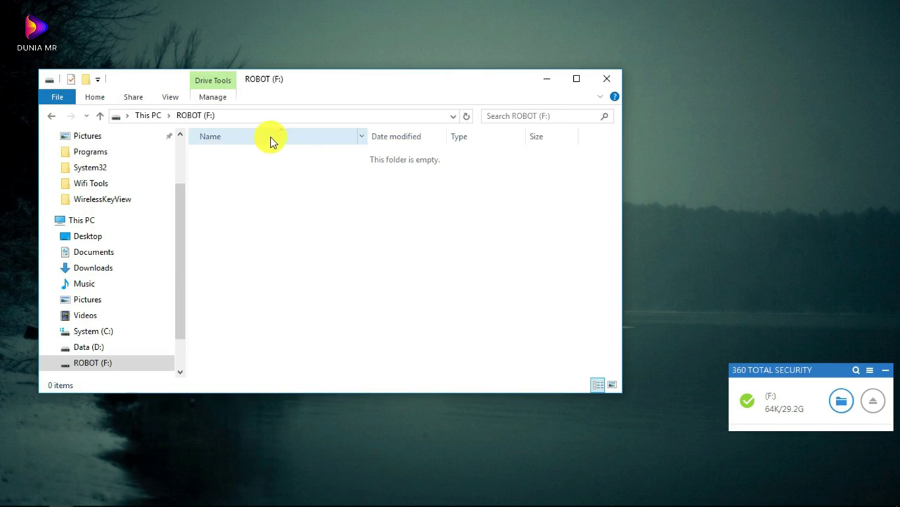
mouse_move(70, 498)
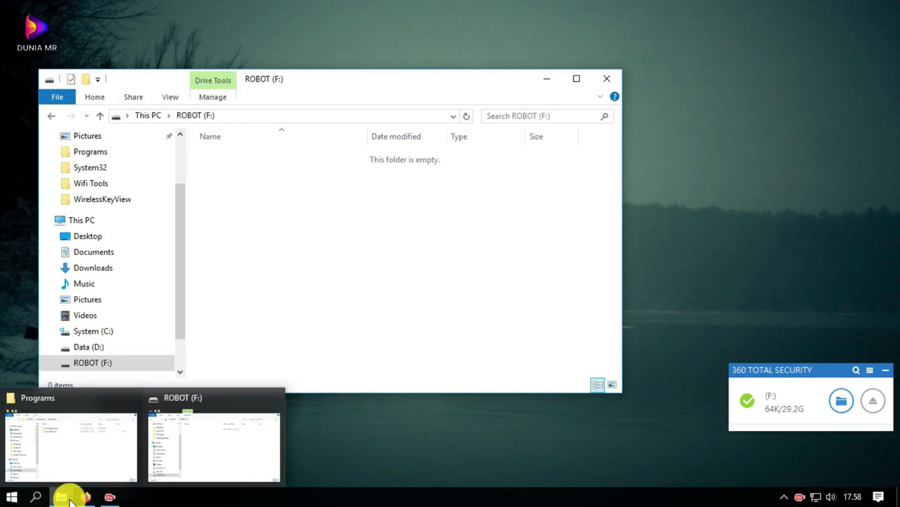
left_click(70, 424)
left_click_drag(382, 77, 579, 62)
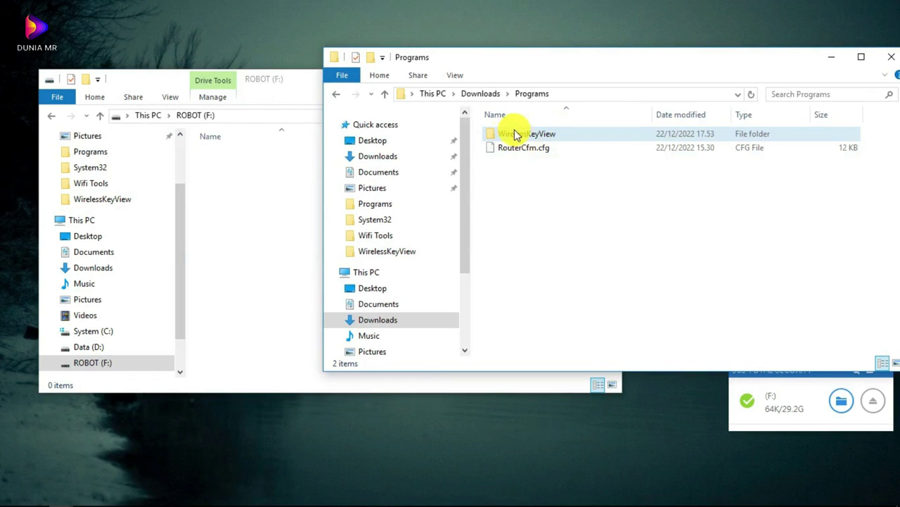
Copy the WirelessKeyView folder from Programs to the ROBOT (F:) drive, allowing the modification in the 360 Total Security alert
right_click(508, 140)
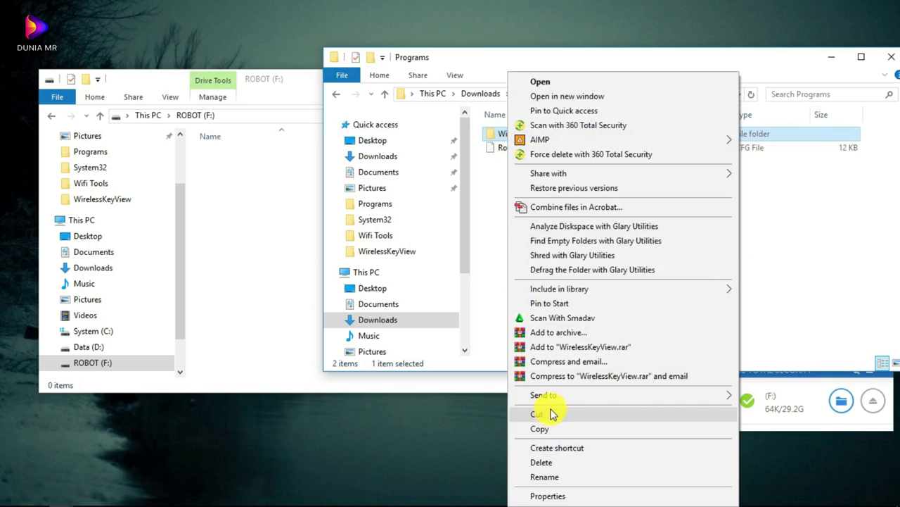
left_click(539, 371)
right_click(236, 198)
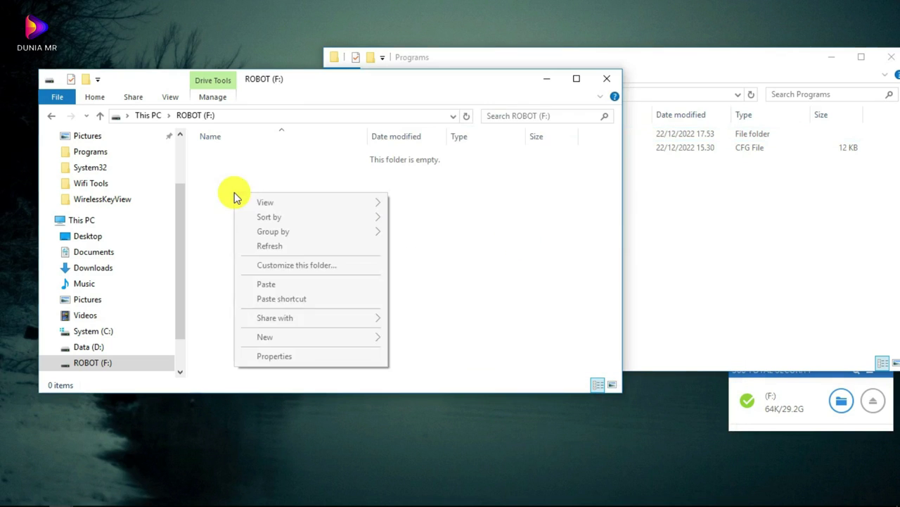
left_click(268, 284)
left_click(701, 232)
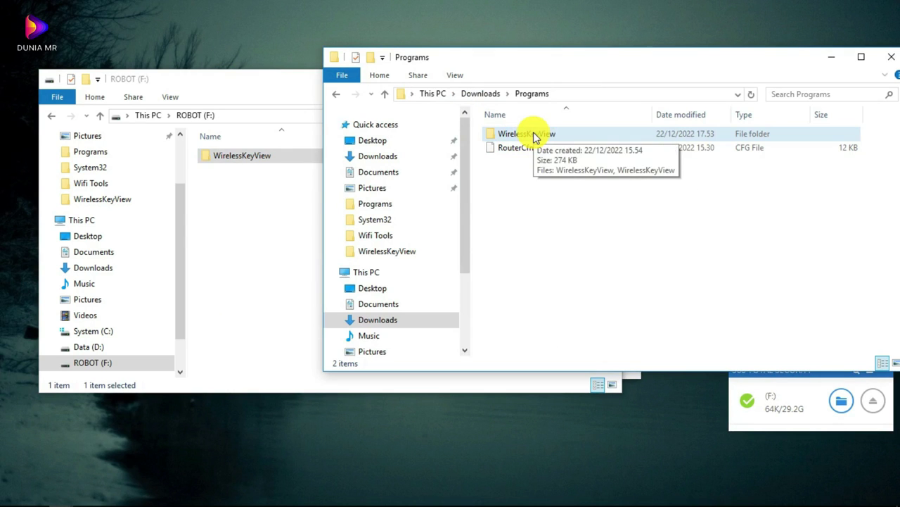
left_click(886, 62)
left_click_drag(390, 85, 458, 83)
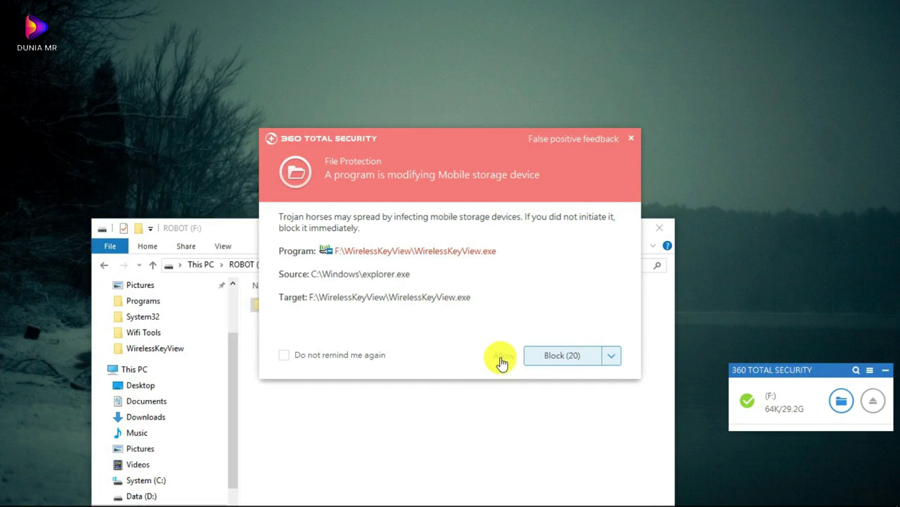
left_click(501, 358)
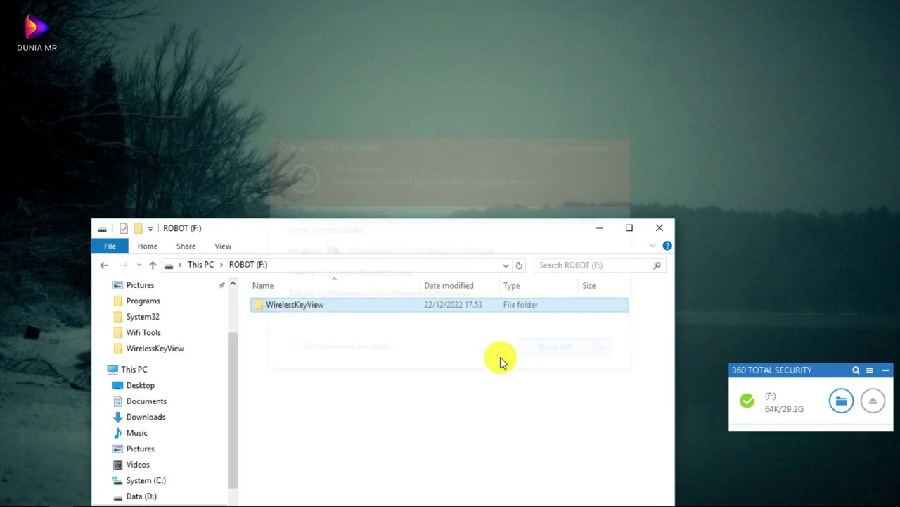
Check the contents of the WirelessKeyView folder on the ROBOT (F:) drive and return to This PC
left_click(179, 94)
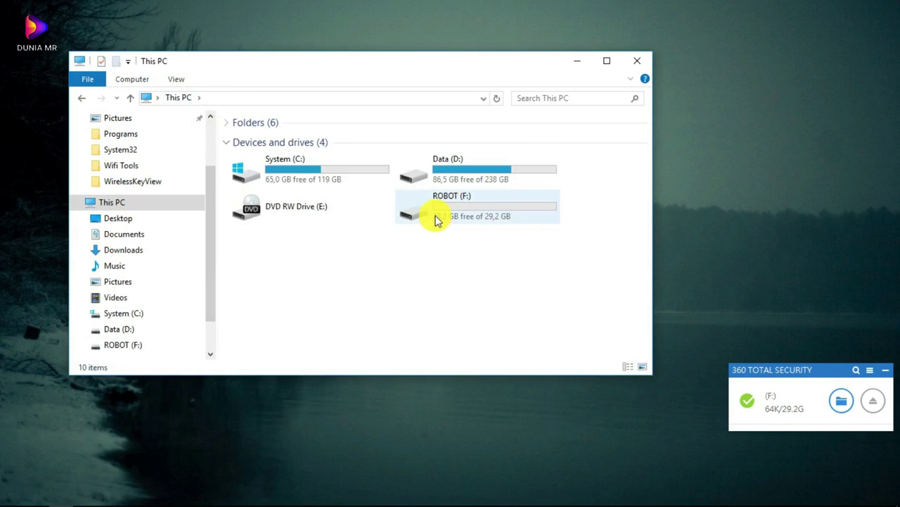
double_click(434, 219)
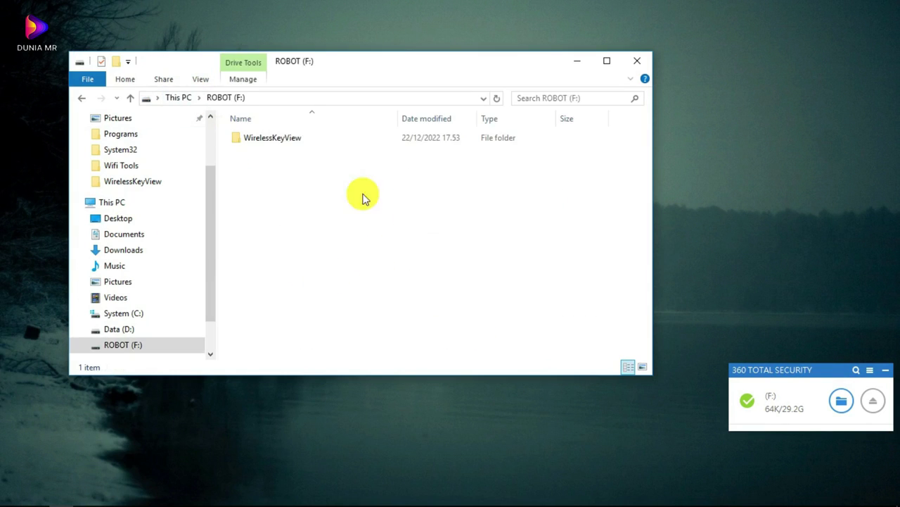
double_click(285, 141)
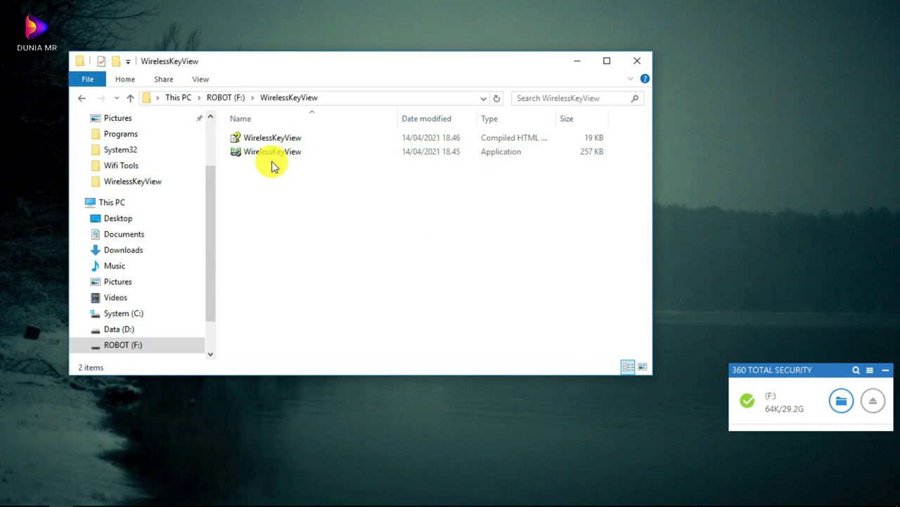
key("alt+Up")
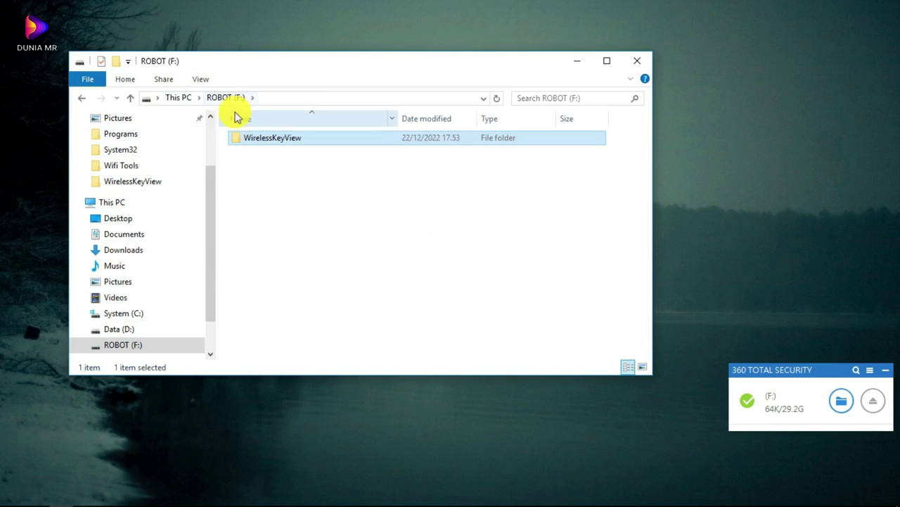
left_click(198, 102)
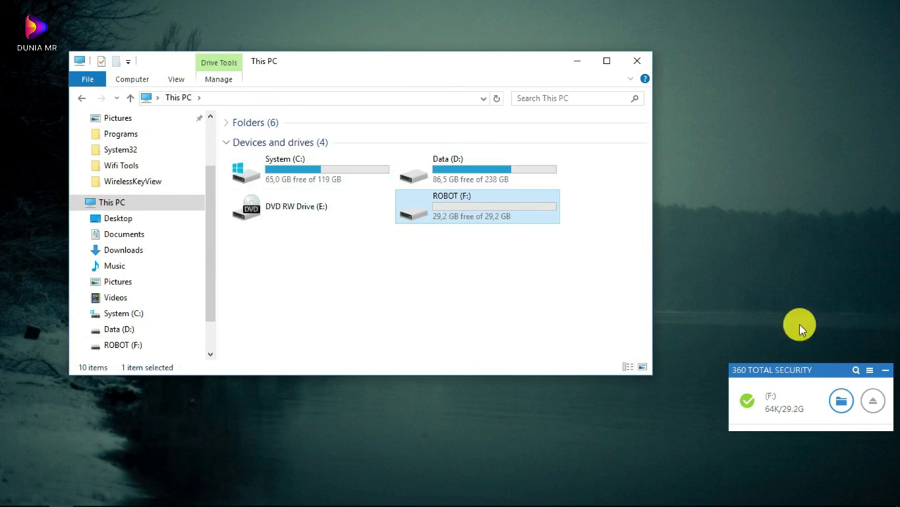
Eject the ROBOT (F:) drive, dismissing the 360 Total Security widget and the hardware removal notification
left_click(885, 370)
right_click(441, 212)
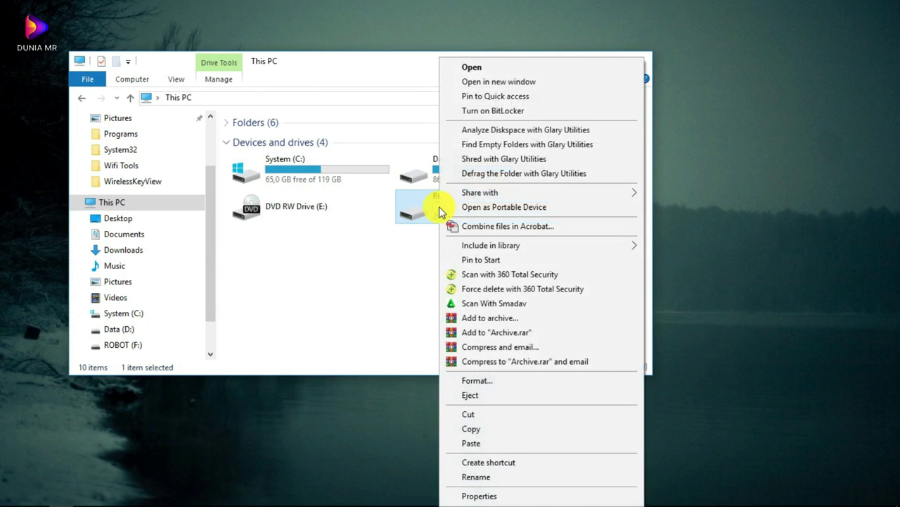
left_click(468, 395)
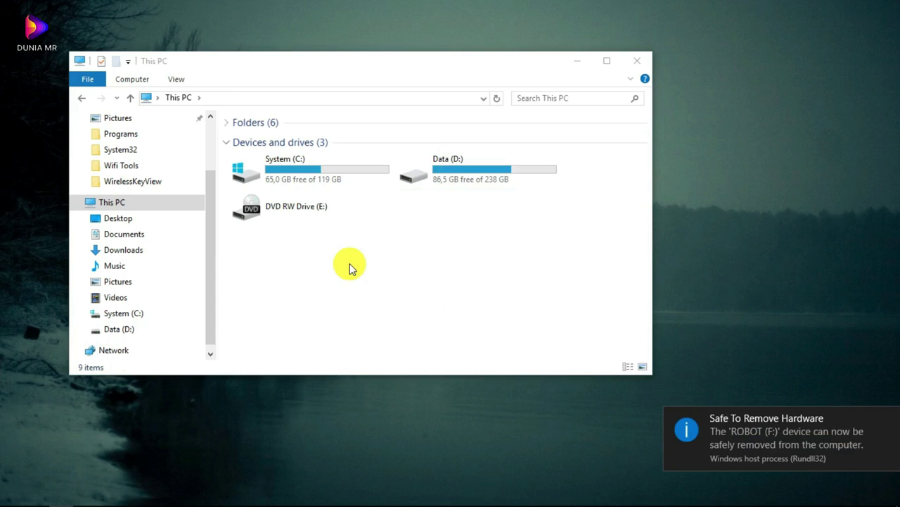
left_click(888, 420)
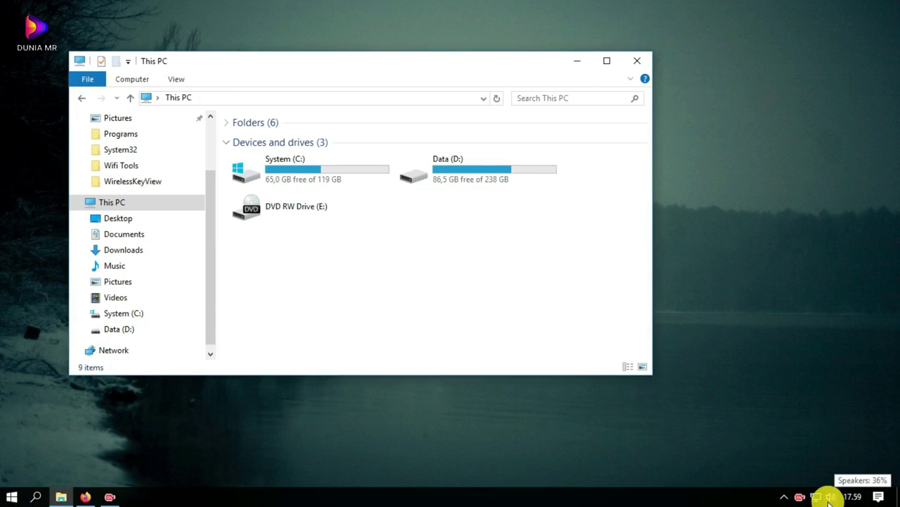
Check which Wi-Fi networks are in range and whether each is secured or open
left_click(818, 498)
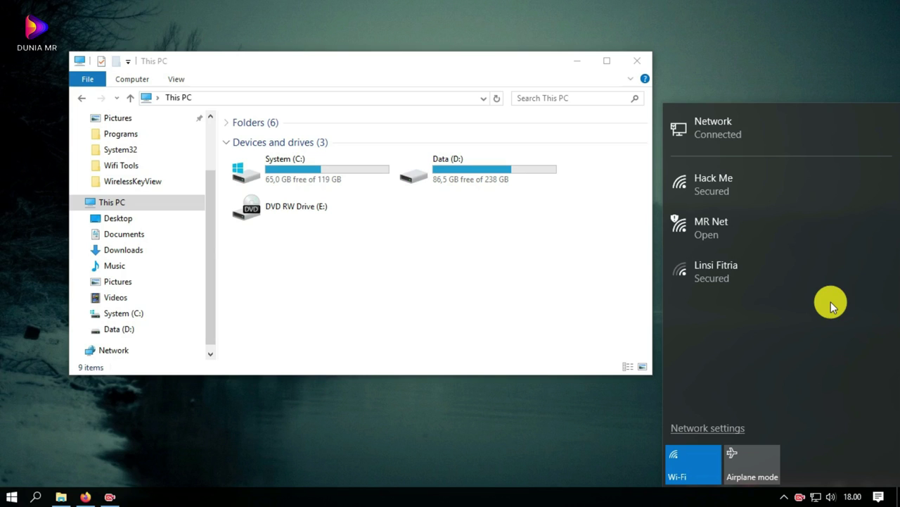
left_click(461, 284)
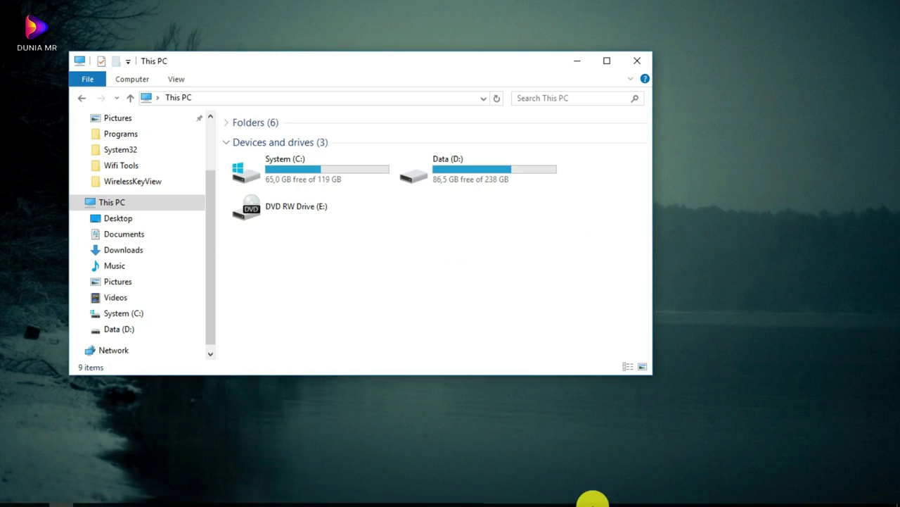
left_click(500, 502)
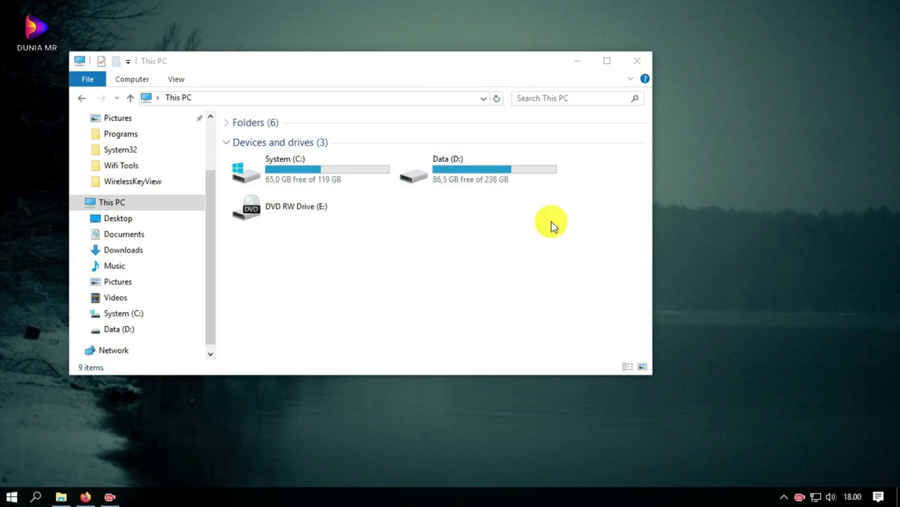
left_click(816, 498)
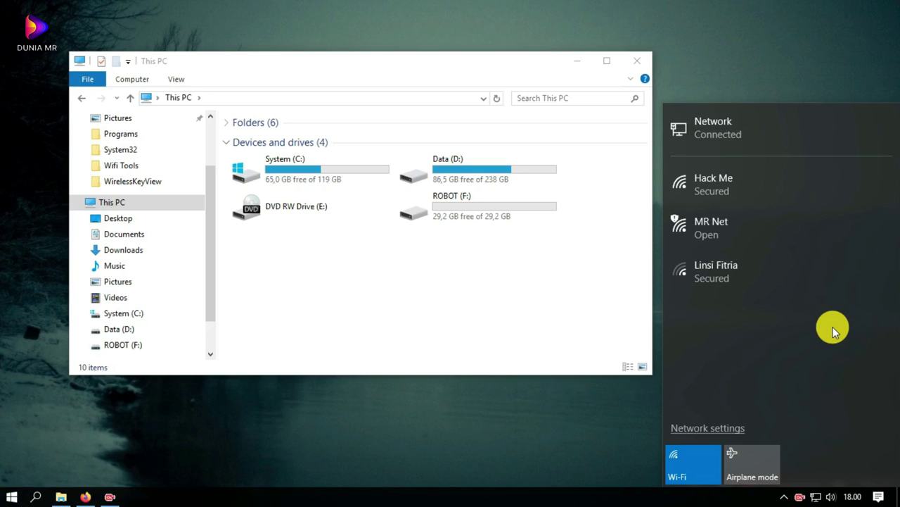
left_click(479, 272)
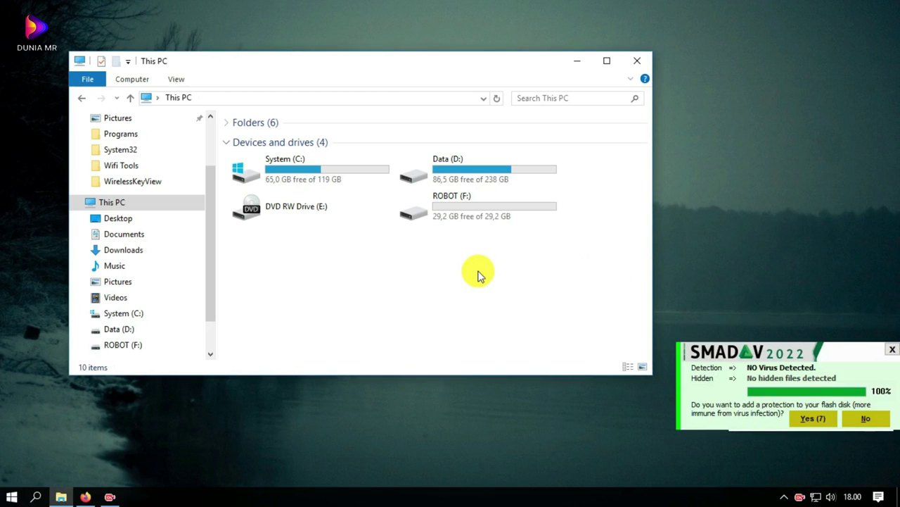
Dismiss the Smadav and 360 Total Security pop-ups for the reconnected flash drive and reposition the This PC window
left_click(893, 352)
left_click(884, 373)
left_click_drag(469, 70, 473, 104)
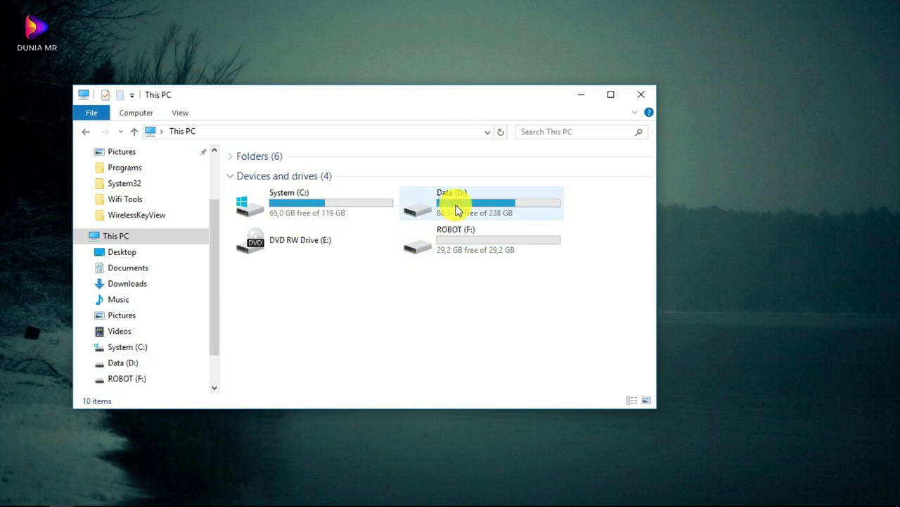
Look through the Music folder on the Data (D:) drive and return to This PC
double_click(436, 204)
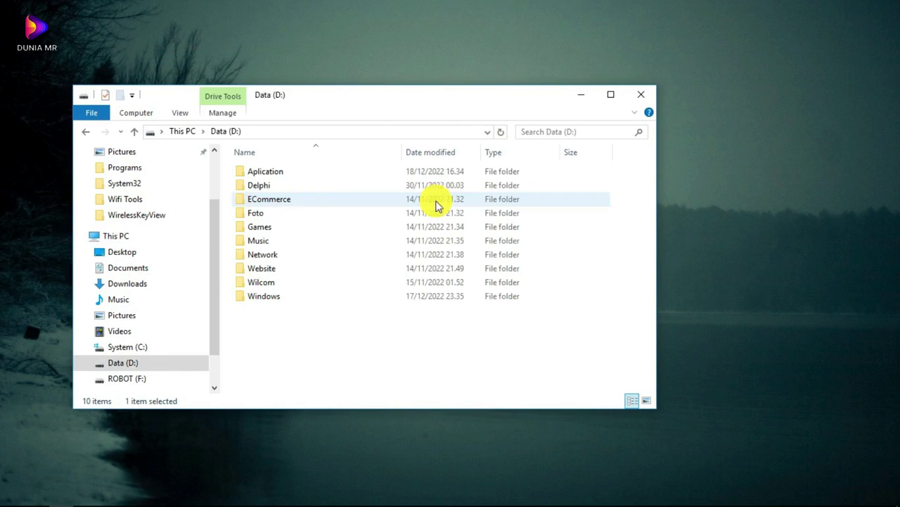
double_click(257, 241)
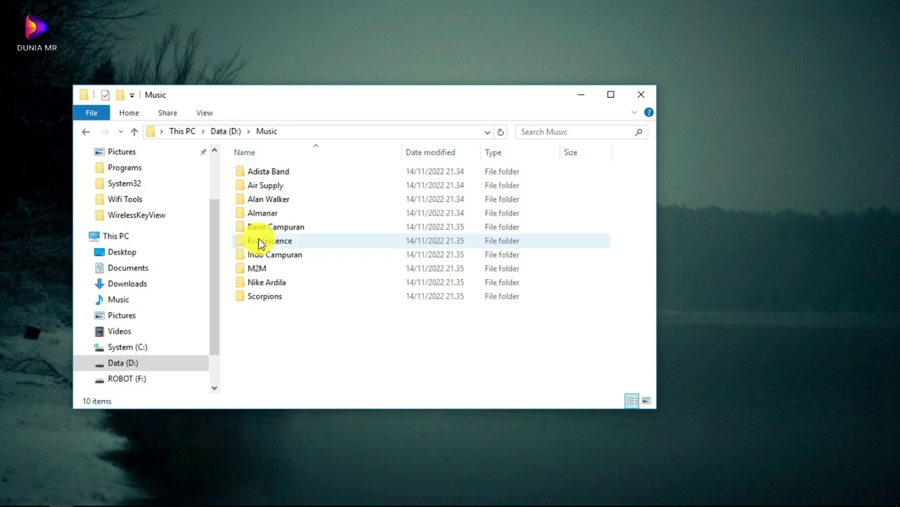
left_click(87, 133)
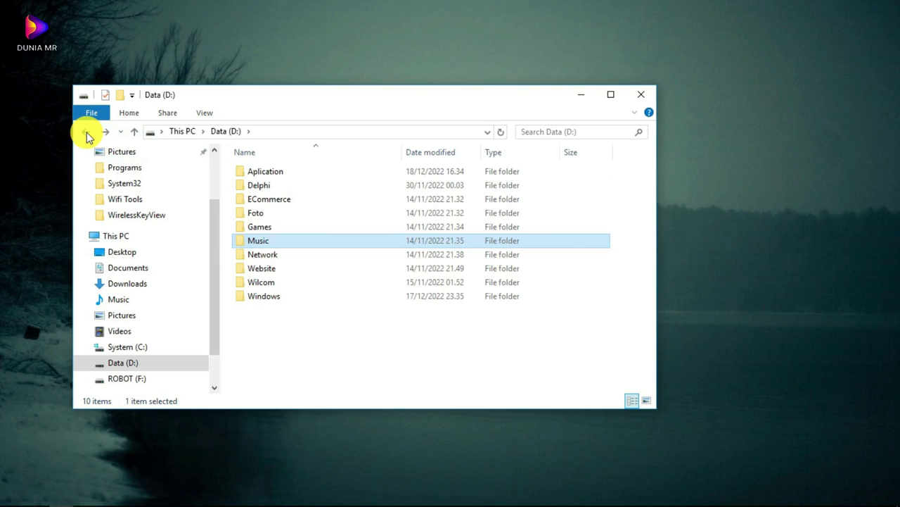
left_click(87, 133)
left_click(344, 316)
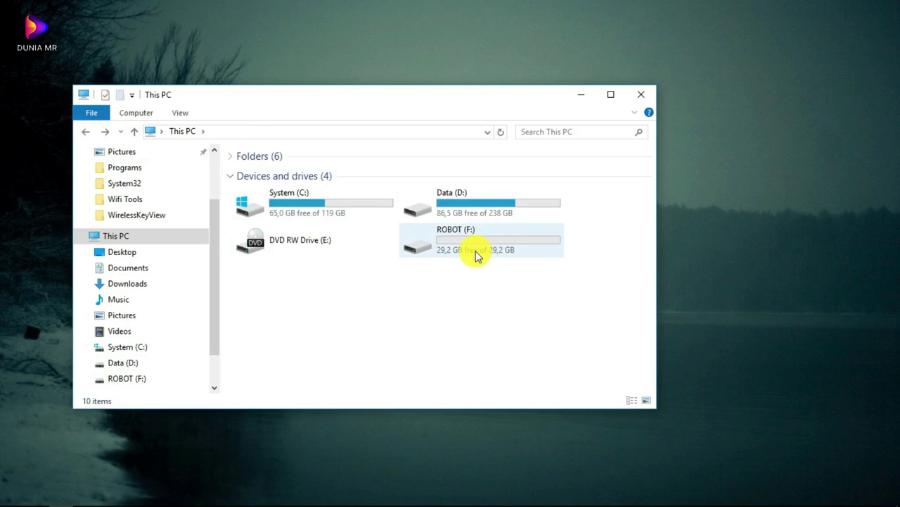
Open the WirelessKeyView folder on the ROBOT (F:) drive and try to launch the WirelessKeyView application
double_click(475, 255)
double_click(272, 173)
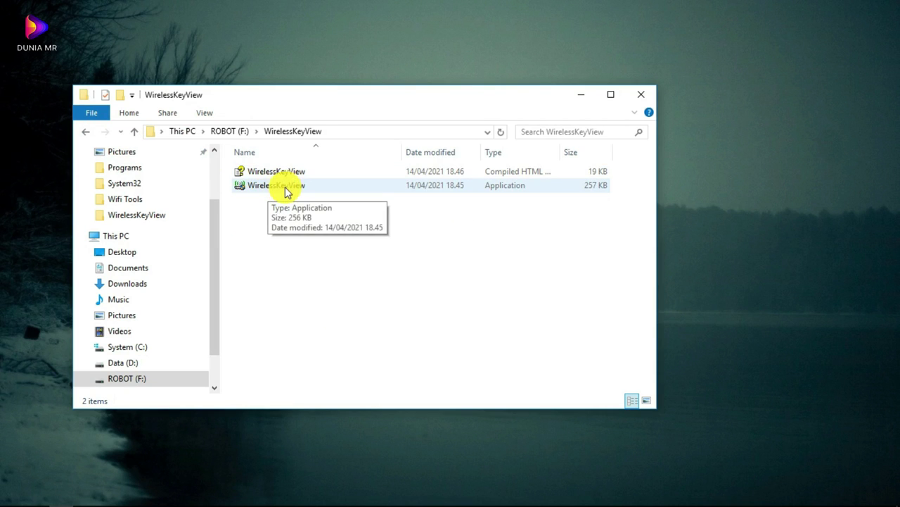
double_click(269, 185)
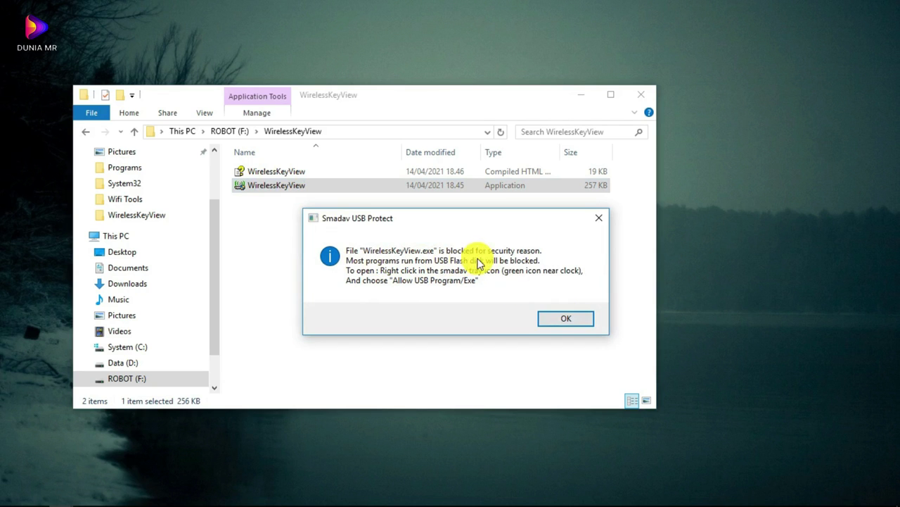
left_click(560, 319)
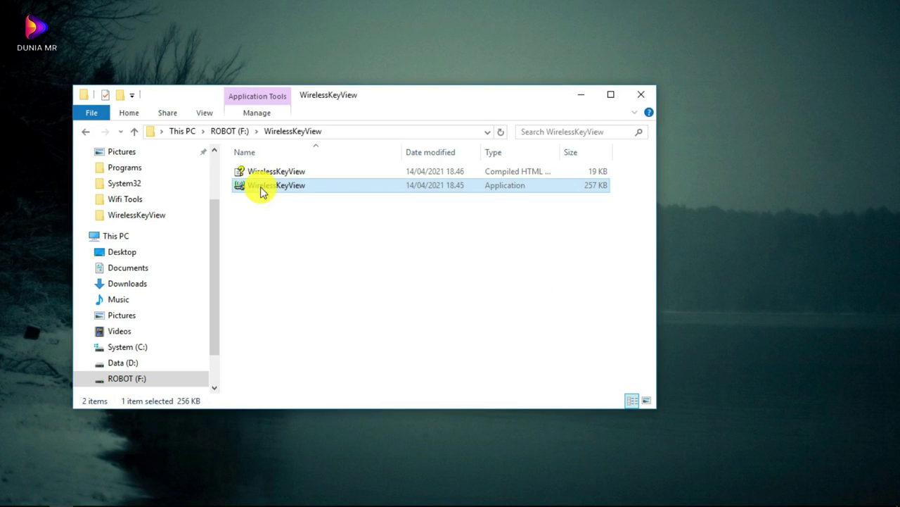
Try to run WirelessKeyView as administrator, allowing it in 360 Total Security without further reminders, and close the Smadav message
right_click(262, 187)
left_click(311, 121)
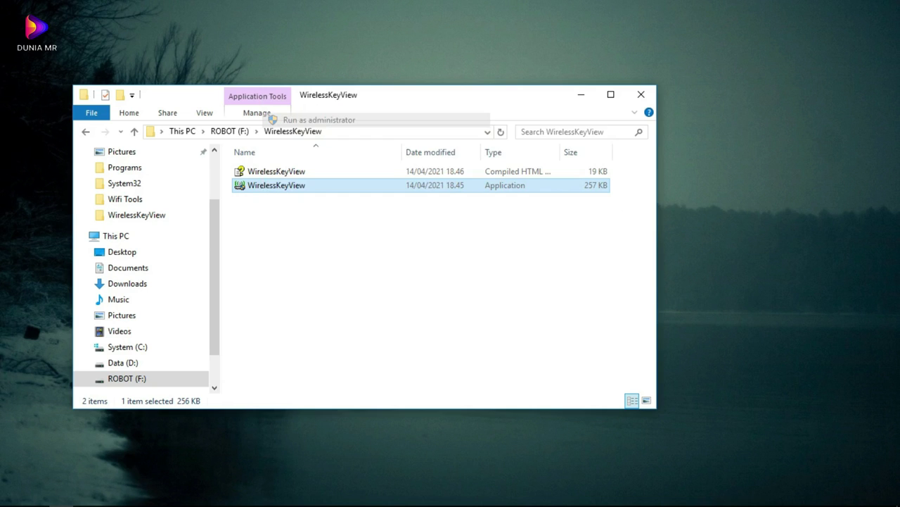
left_click(348, 328)
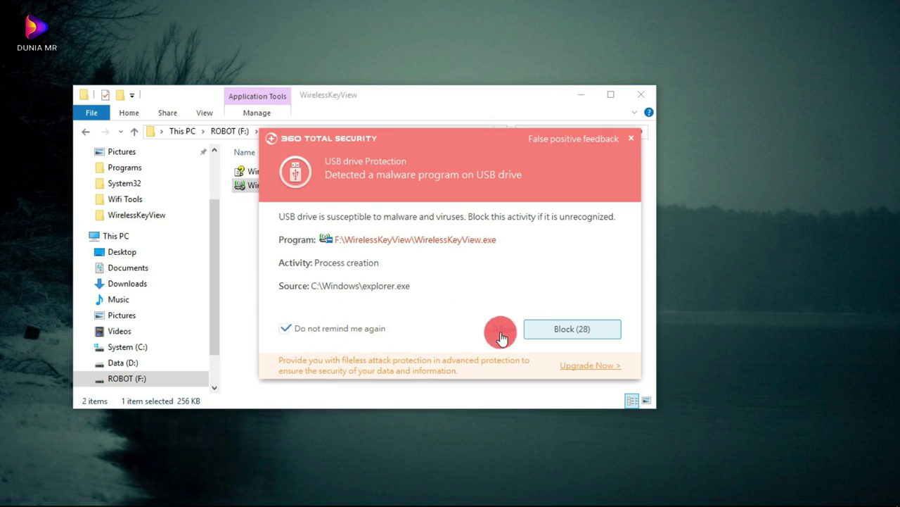
left_click(502, 331)
left_click(599, 260)
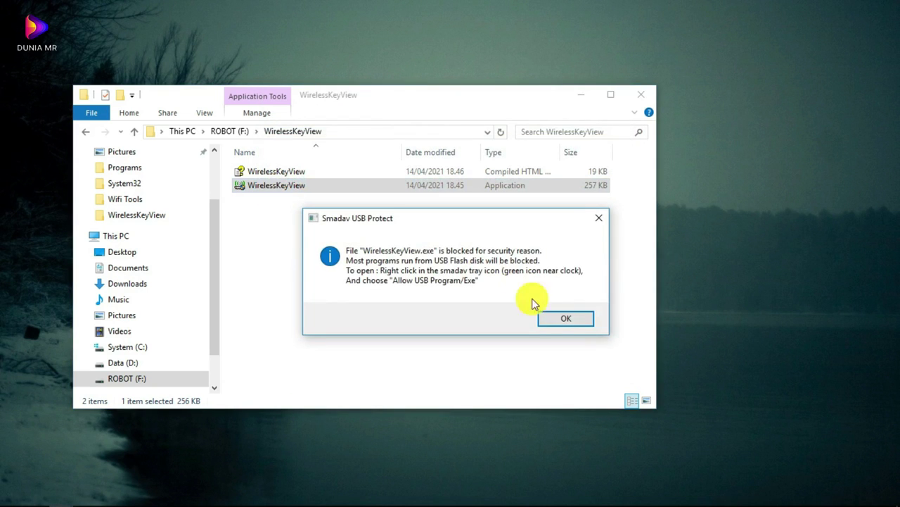
left_click(563, 321)
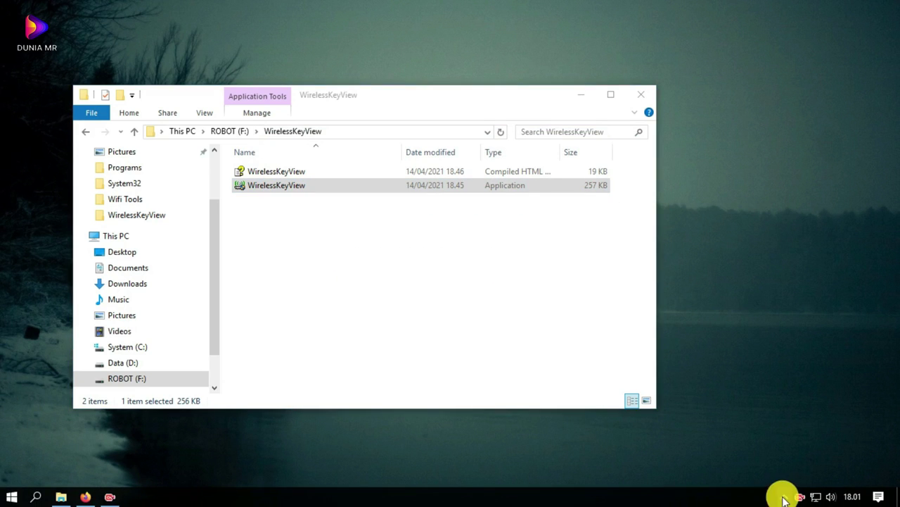
Open Smadav, disable its protection and minimize its window
left_click(784, 496)
left_click(807, 447)
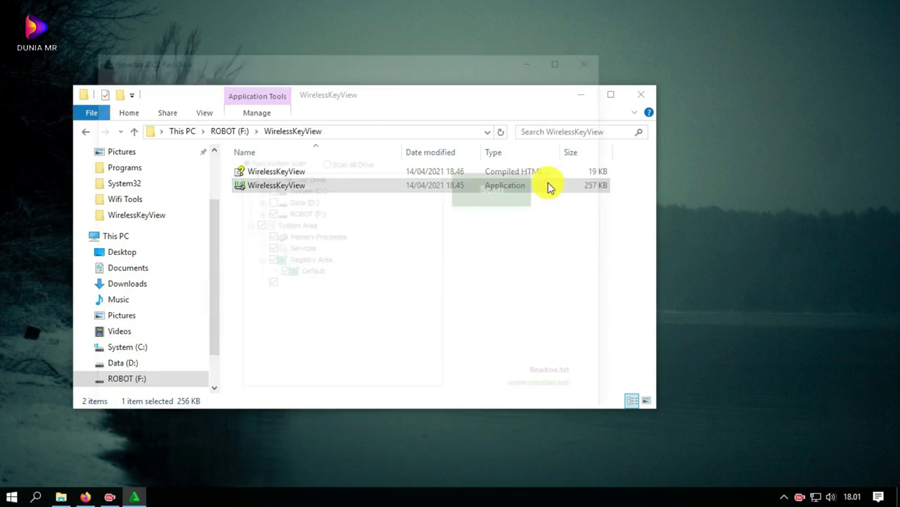
left_click(263, 205)
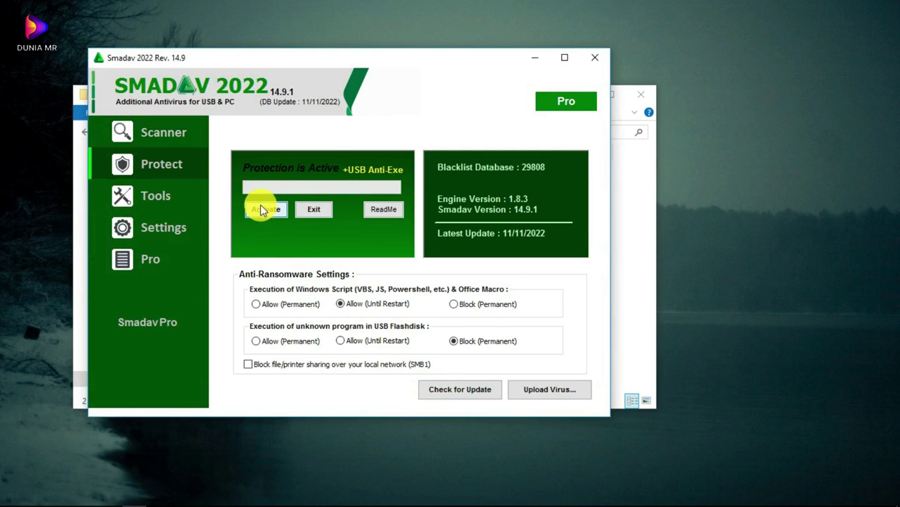
left_click(546, 60)
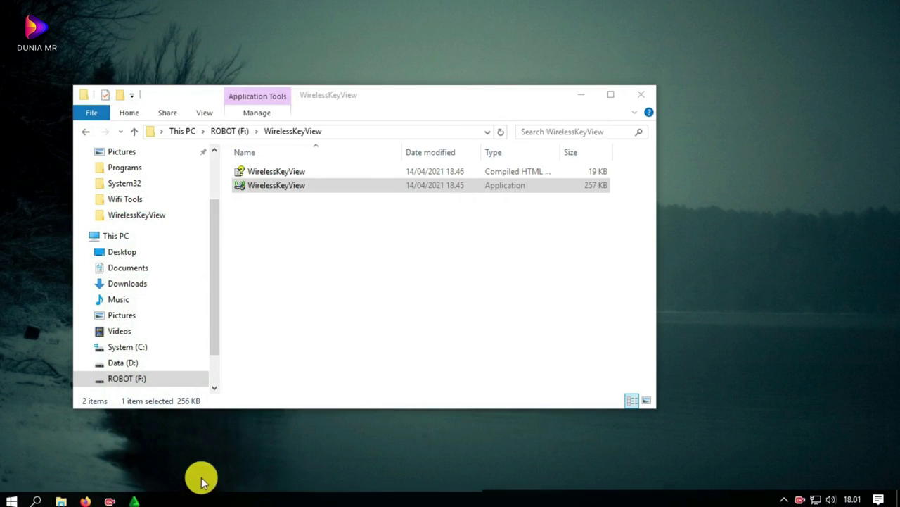
left_click(133, 497)
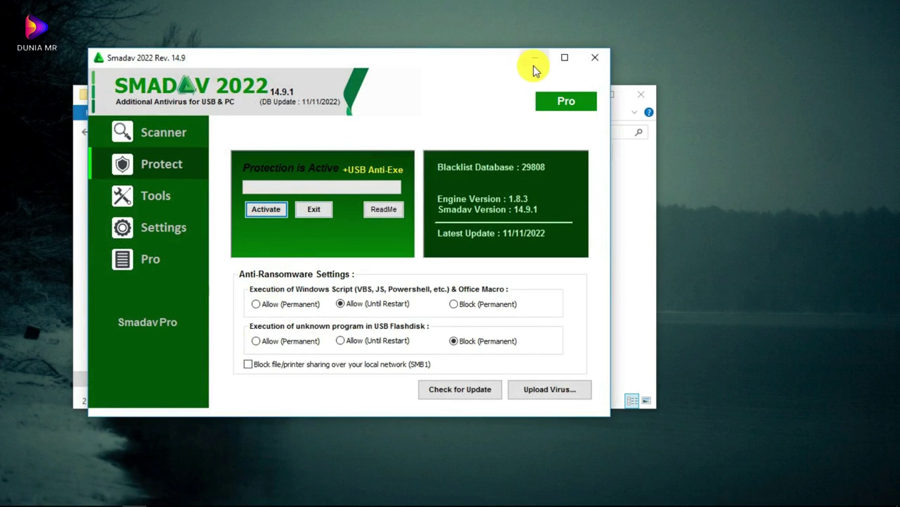
left_click(529, 57)
Try to launch the WirelessKeyView application from the flash drive again and dismiss the Smadav USB Protect message
left_click(278, 188)
double_click(278, 190)
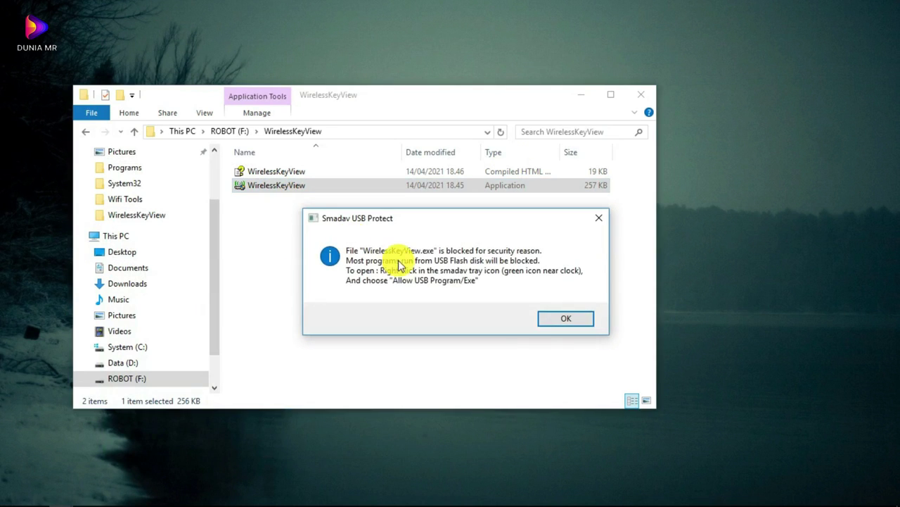
double_click(255, 188)
left_click(556, 317)
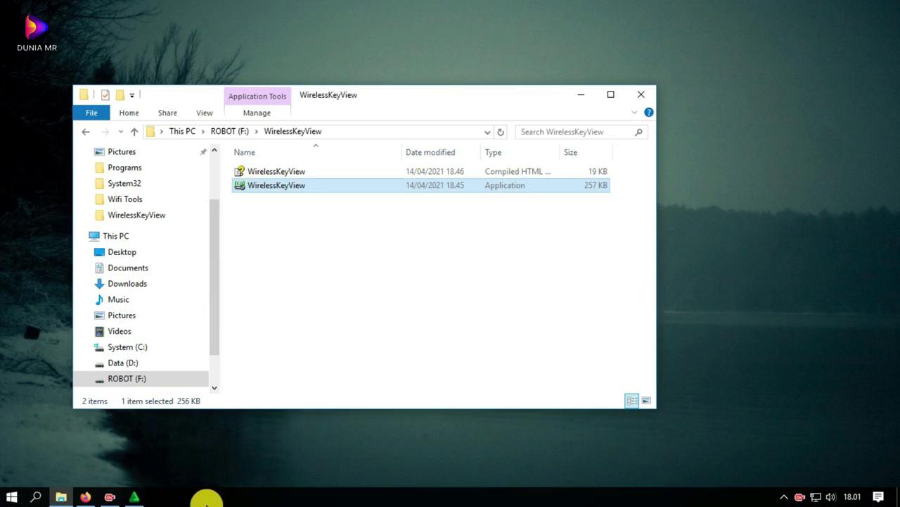
Set Smadav's execution of Windows Script and Office Macro to Allow (Permanent) and retry launching the WirelessKeyView application
left_click(138, 496)
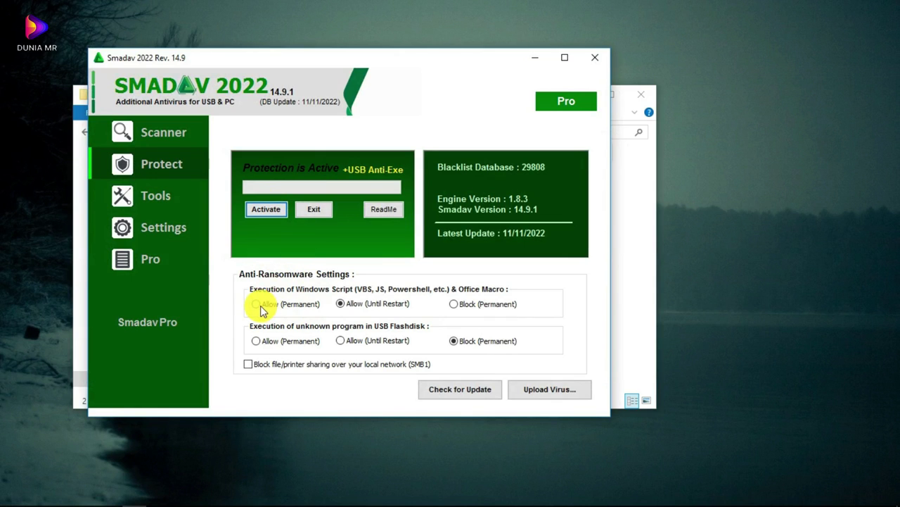
left_click(339, 304)
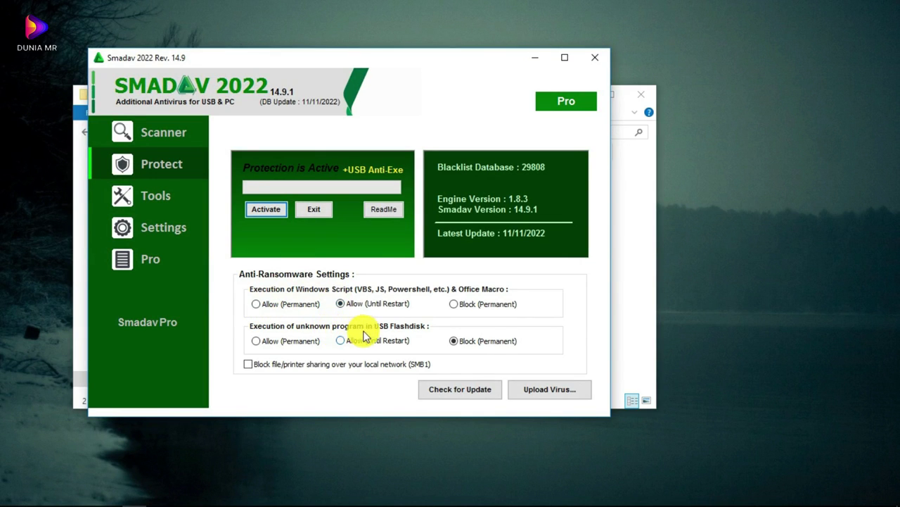
left_click(256, 304)
left_click(531, 310)
left_click(534, 56)
double_click(257, 187)
left_click(547, 319)
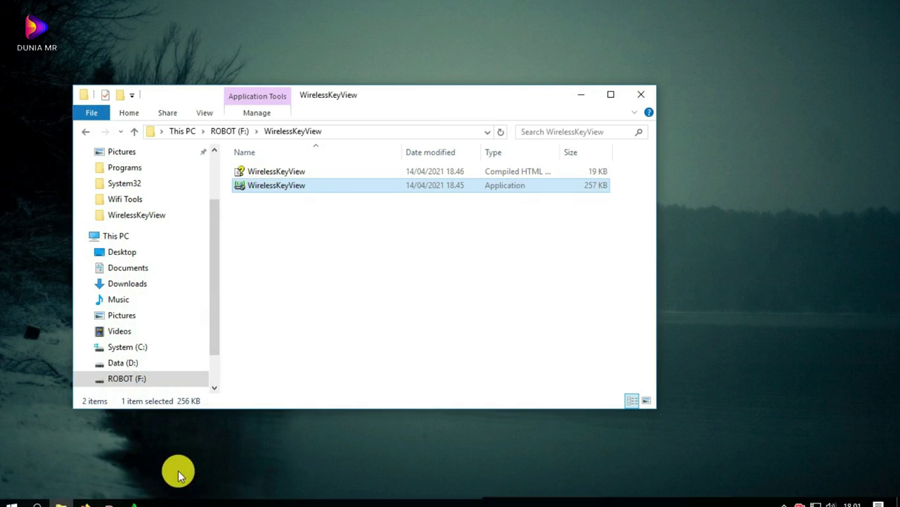
Set Smadav's execution of unknown program in USB Flashdisk to Allow (Permanent), confirm the warning and minimize Smadav
left_click(133, 493)
left_click(256, 340)
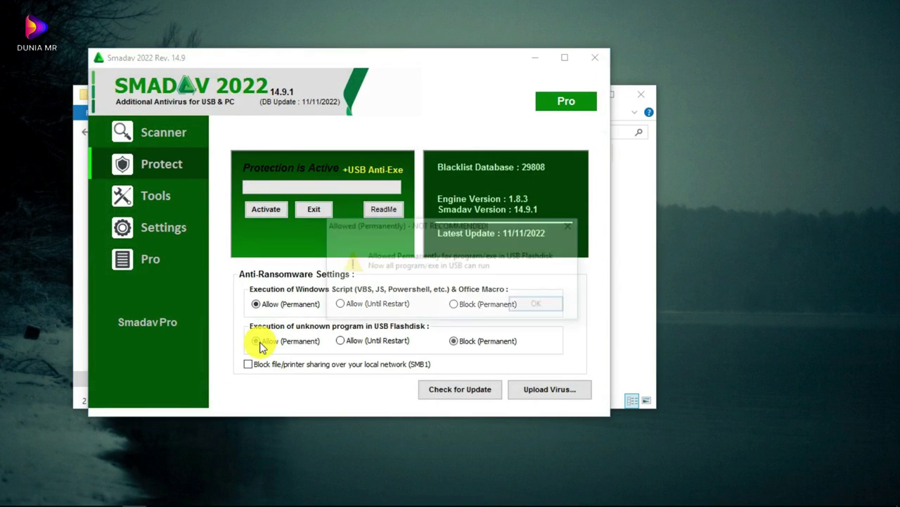
left_click(527, 305)
left_click(534, 57)
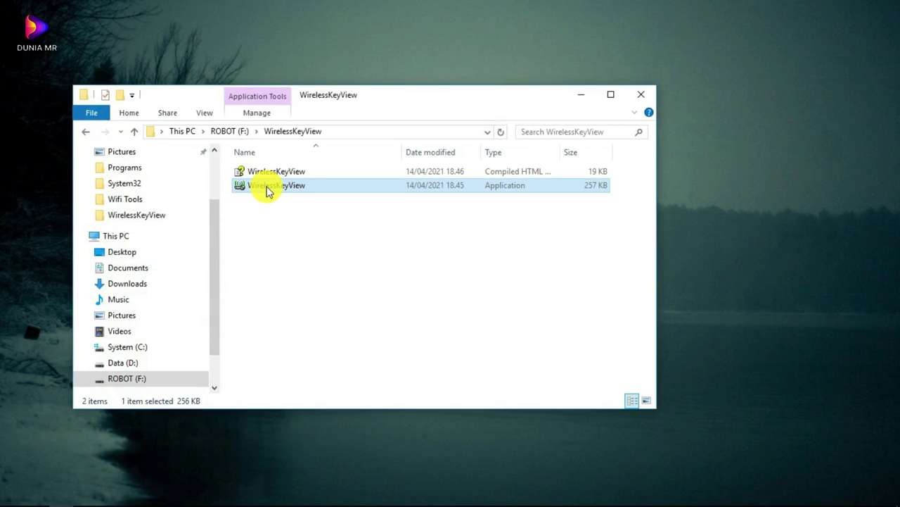
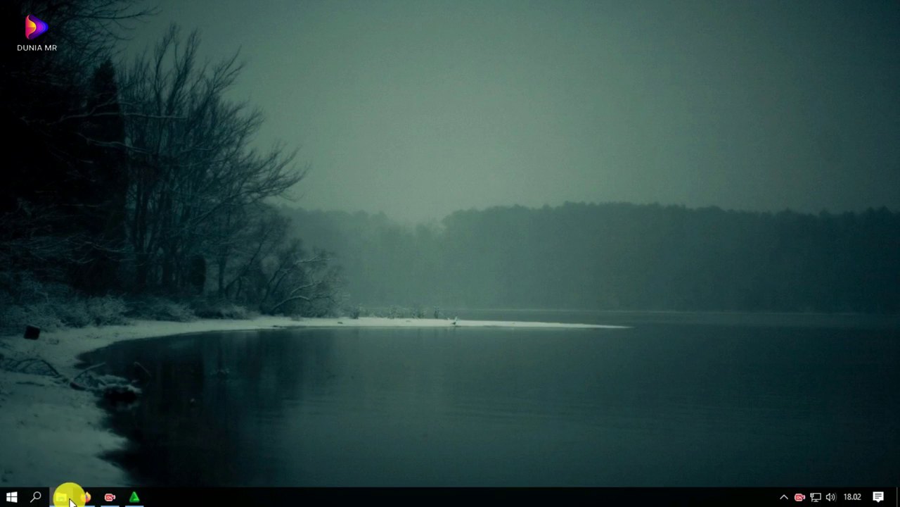
Restore the WirelessKeyView folder window, check the Smadav window and go back up to This PC
left_click(62, 497)
mouse_move(145, 498)
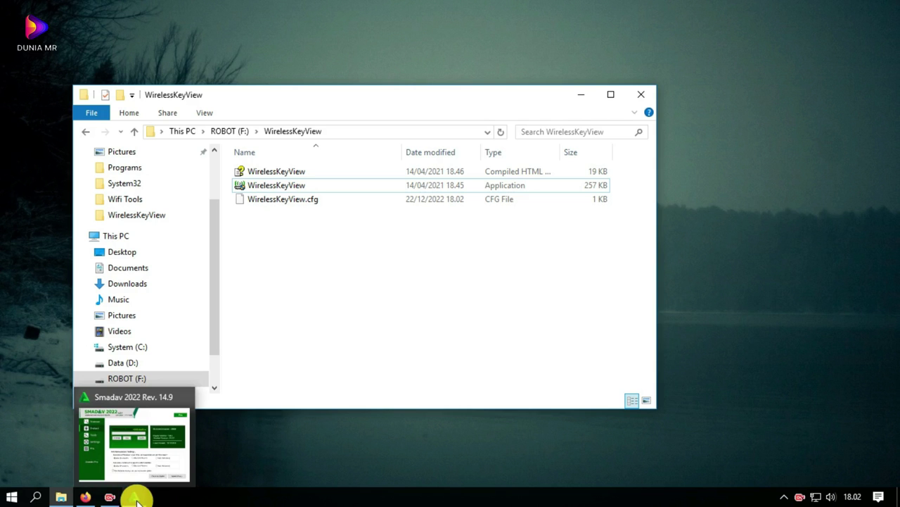
left_click(136, 498)
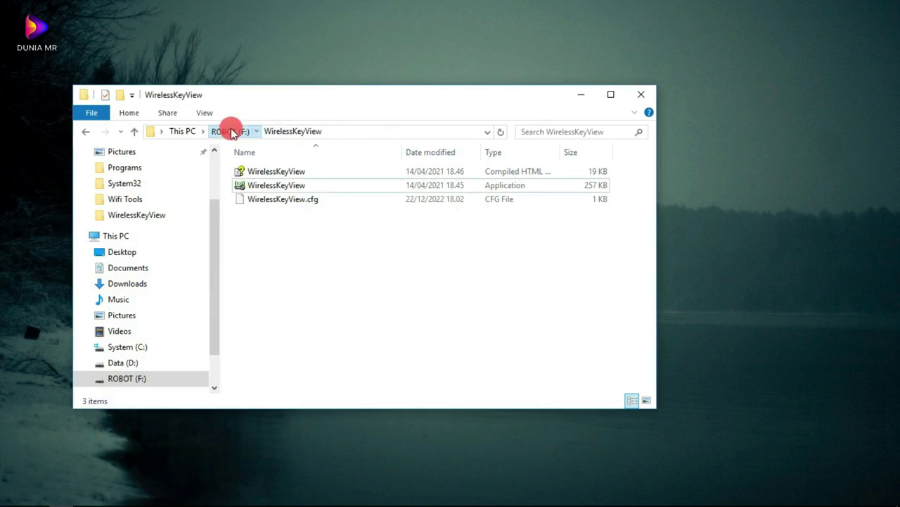
left_click(231, 131)
left_click(183, 131)
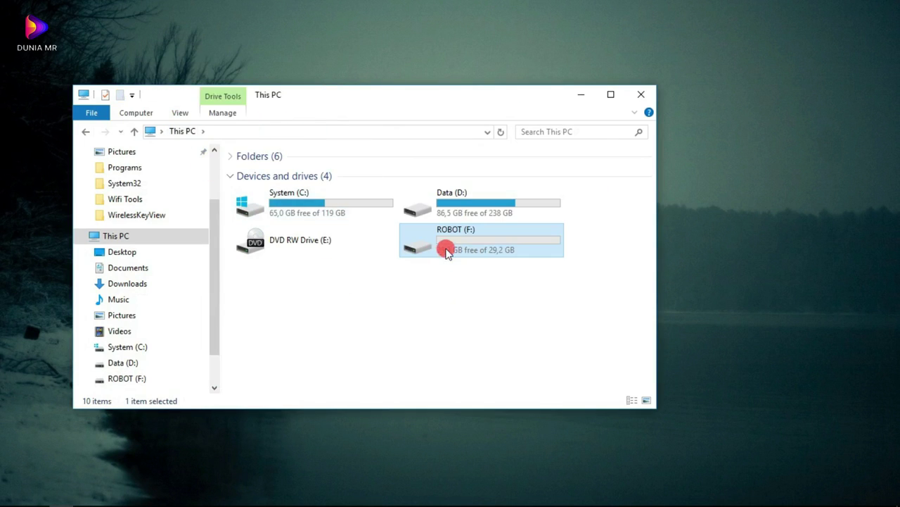
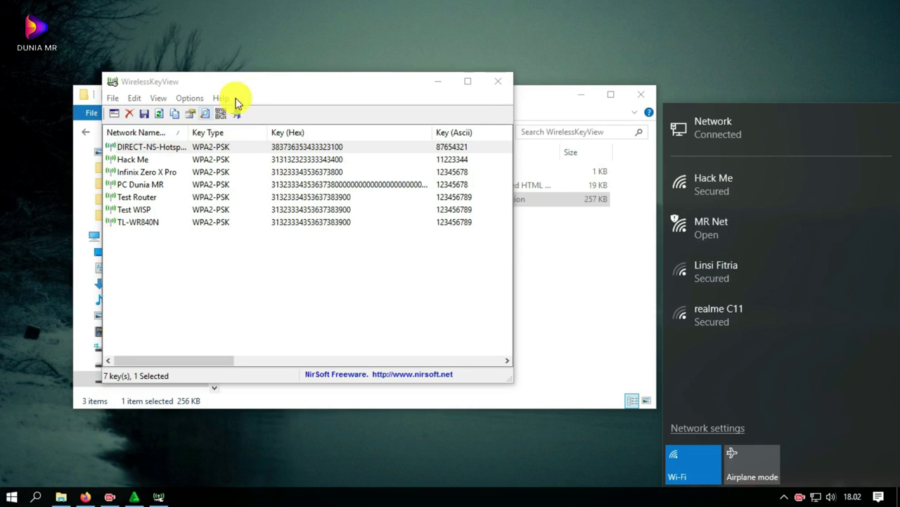
Examine the saved Wi-Fi networks and their Key (Ascii) values in WirelessKeyView, repositioning its window
left_click_drag(268, 89, 267, 101)
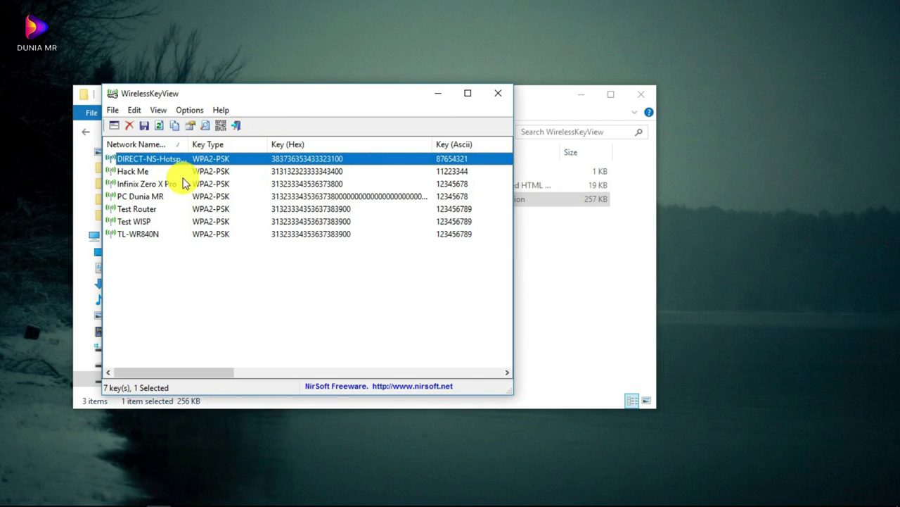
left_click(452, 184)
left_click(453, 233)
left_click(453, 159)
left_click(455, 233)
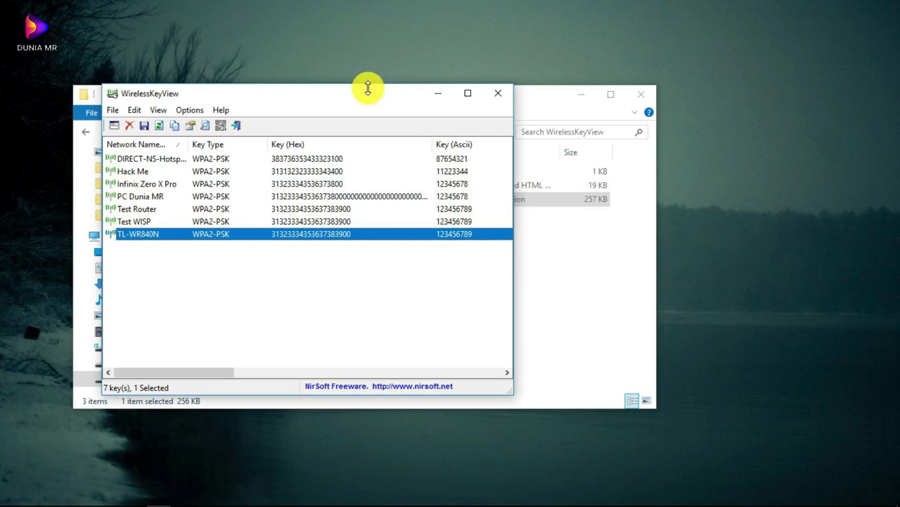
left_click_drag(291, 91, 374, 72)
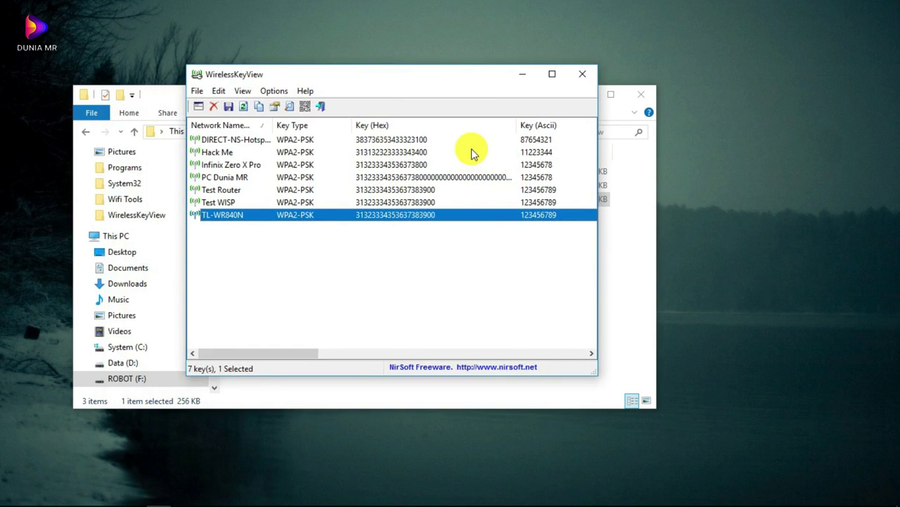
left_click_drag(431, 75, 452, 79)
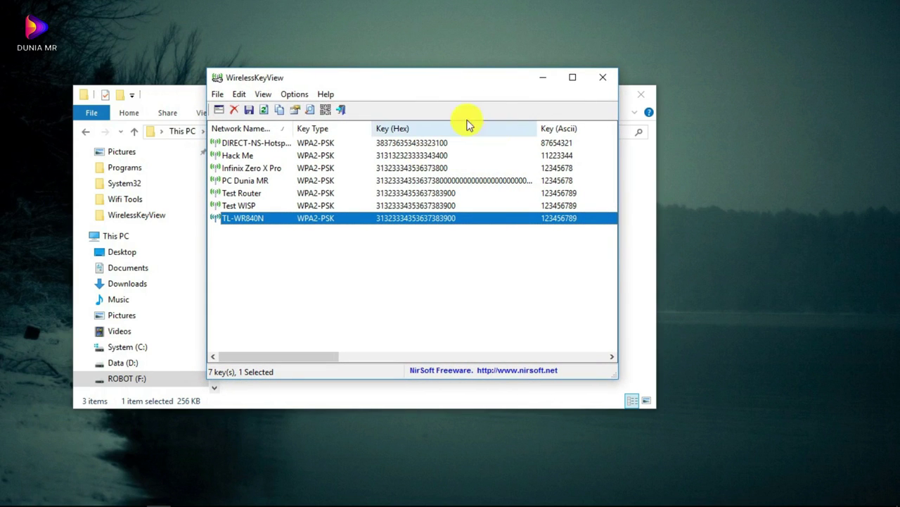
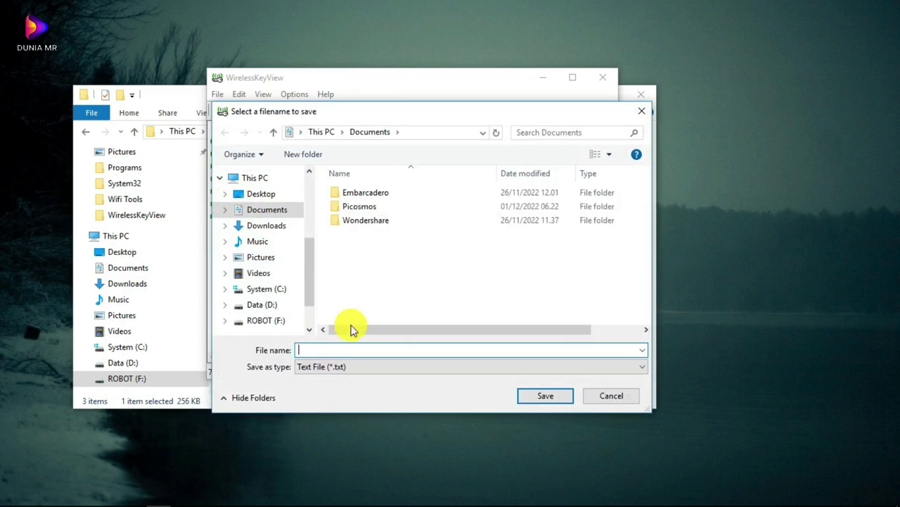
Save the key list as text file backup_wifi_pass in the WirelessKeyView folder on ROBOT (F:) and close WirelessKeyView
left_click(263, 321)
double_click(356, 199)
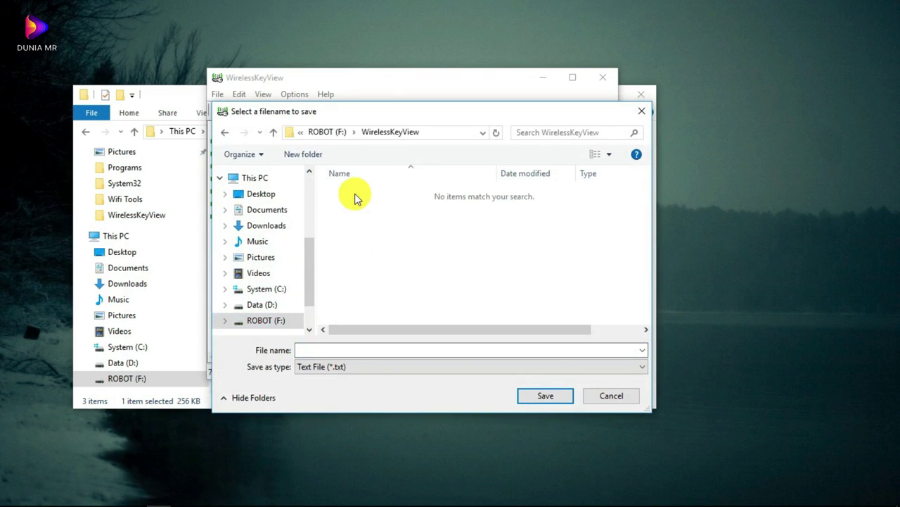
left_click_drag(383, 116, 424, 102)
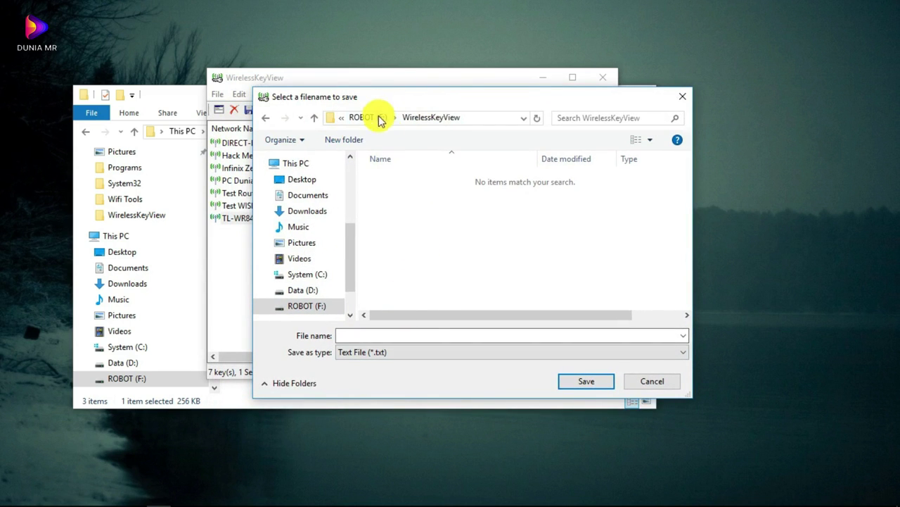
left_click(404, 336)
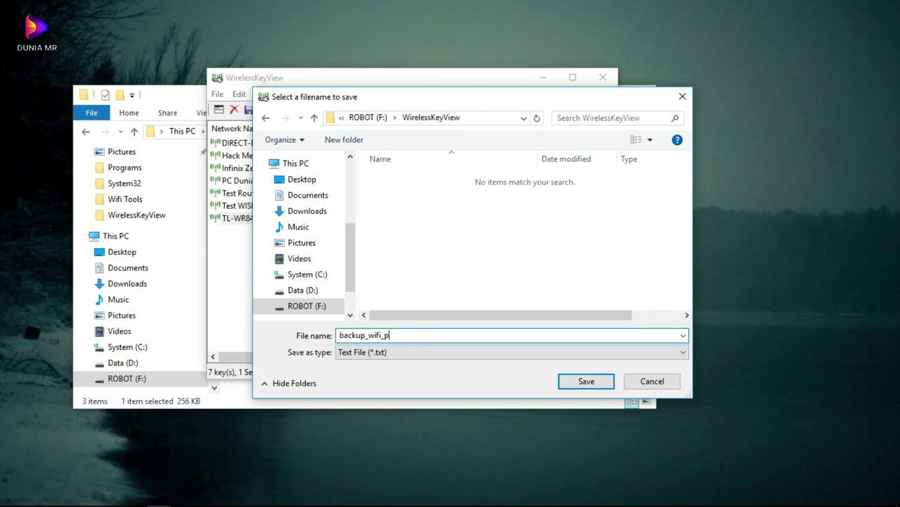
left_click(581, 381)
left_click(600, 77)
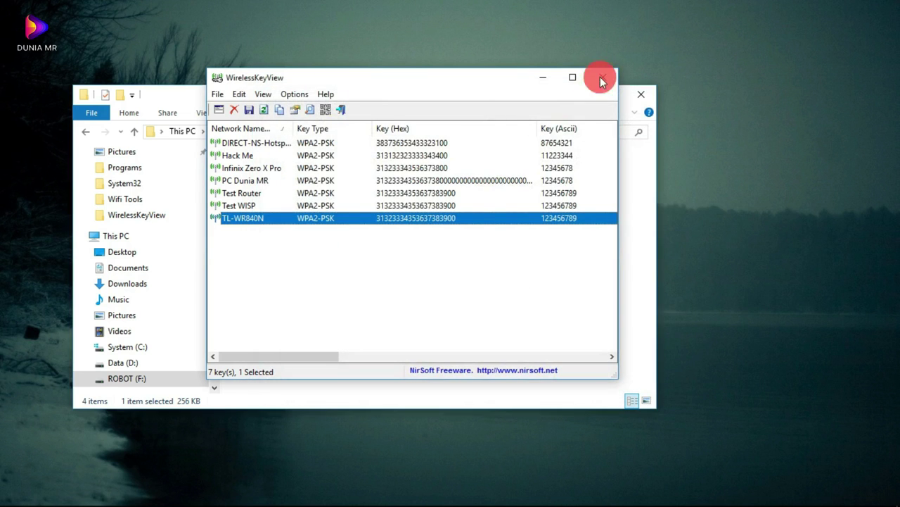
Open the backup_wifi_pass text file, look through the saved network entries and close it
left_click(338, 273)
left_click(267, 216)
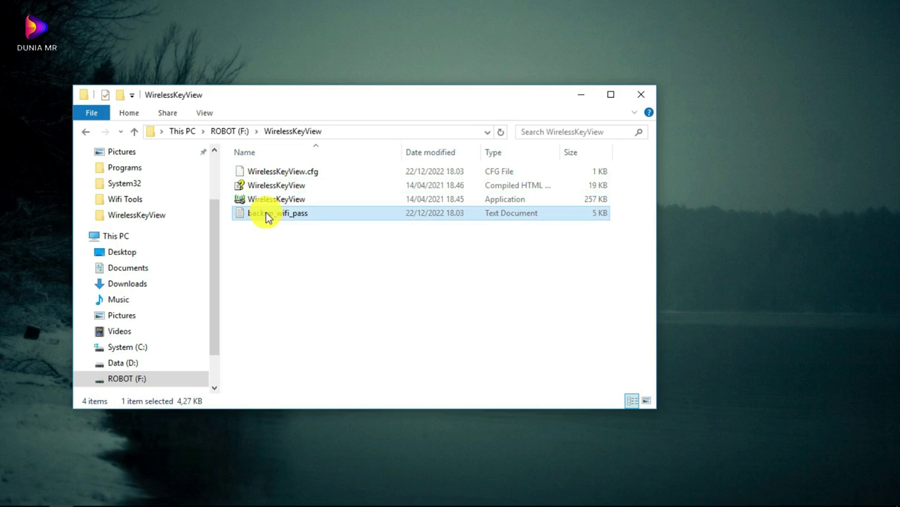
left_click(370, 306)
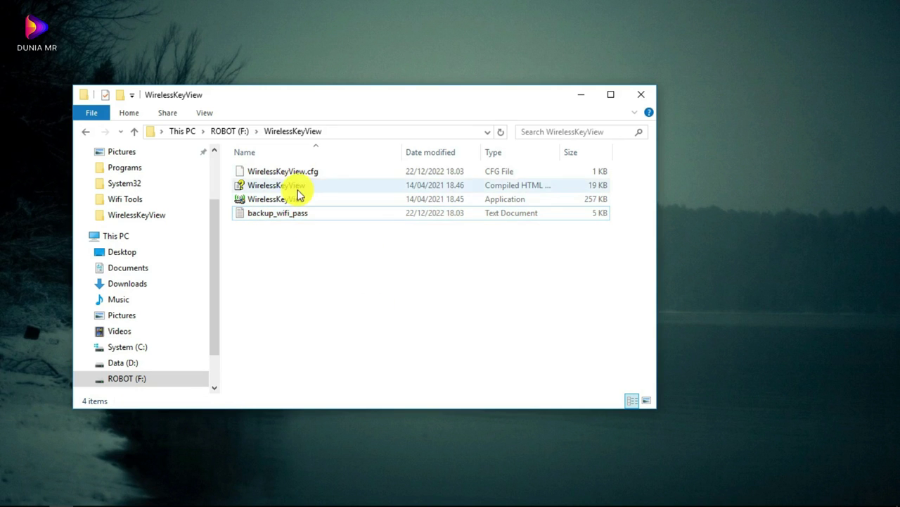
left_click(274, 218)
double_click(274, 220)
scroll(348, 215, "down", 10)
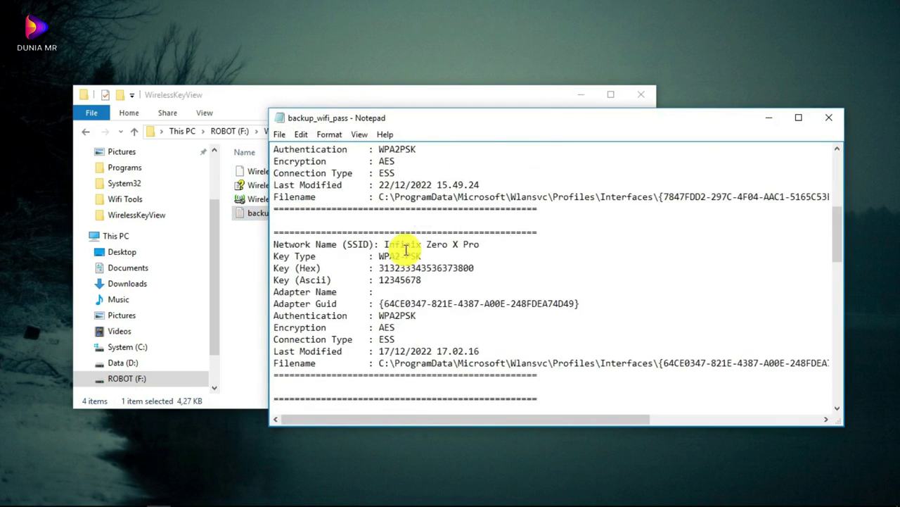
left_click(832, 120)
Return to This PC and eject the ROBOT (F:) flash drive
key("alt+Up")
key("alt+Up")
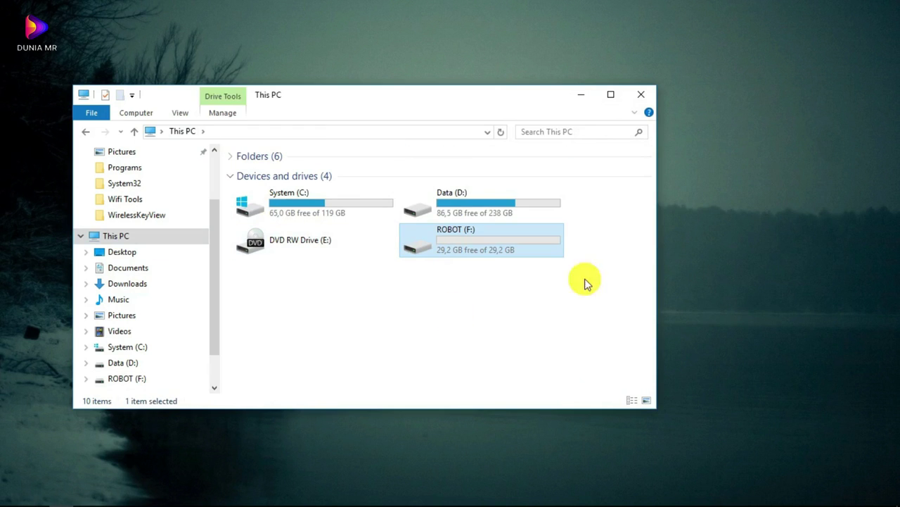
right_click(454, 247)
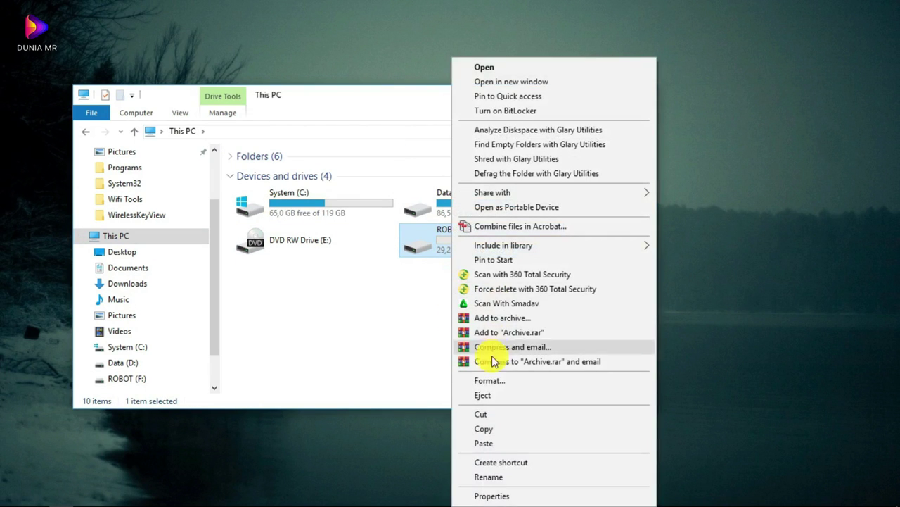
left_click(485, 395)
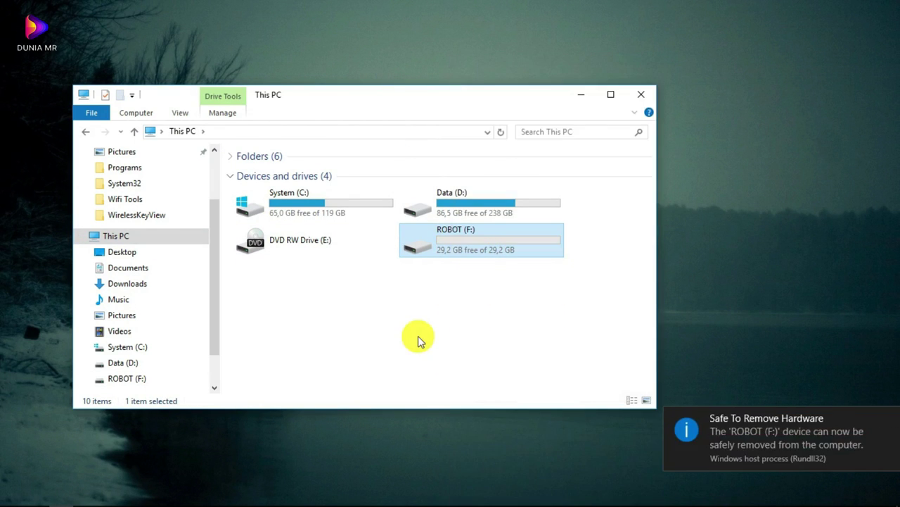
Set both Smadav anti-ransomware execution settings to Allow (Until Restart), reactivate its protection and close its window
left_click(130, 497)
left_click(342, 304)
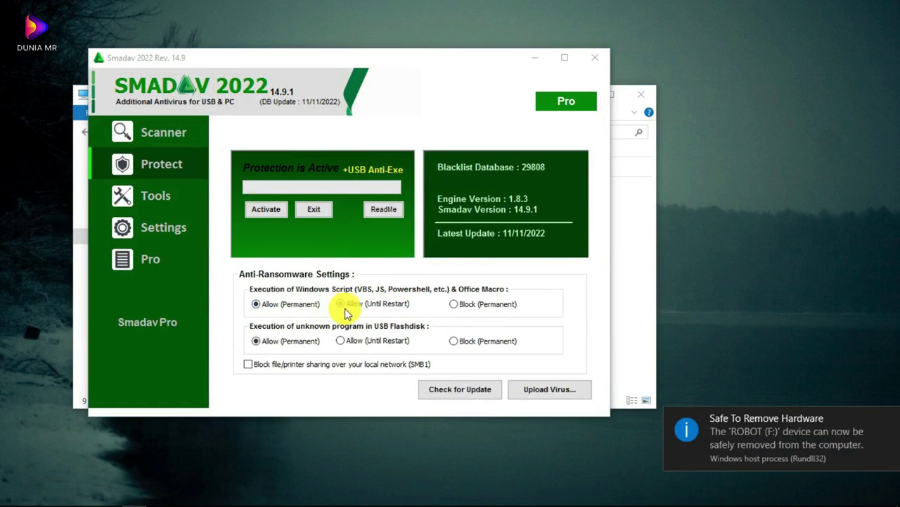
left_click(520, 310)
left_click(390, 341)
left_click(542, 305)
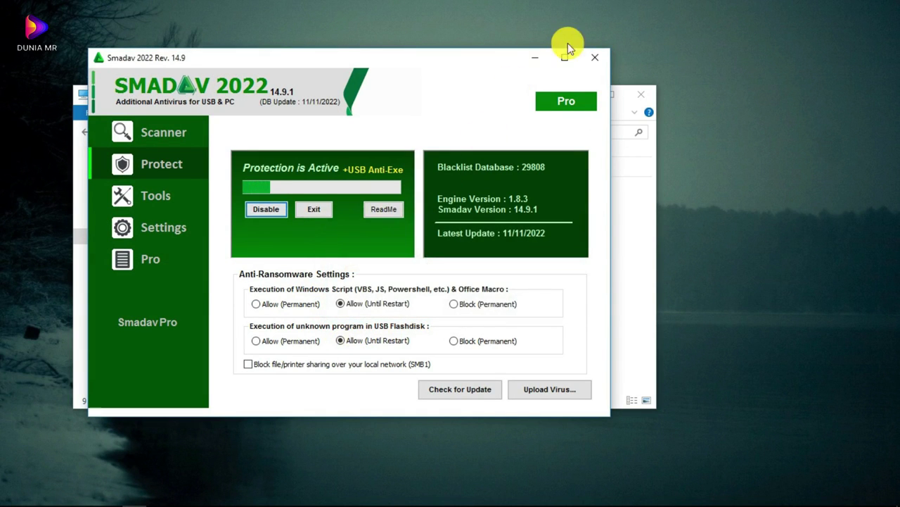
left_click(595, 58)
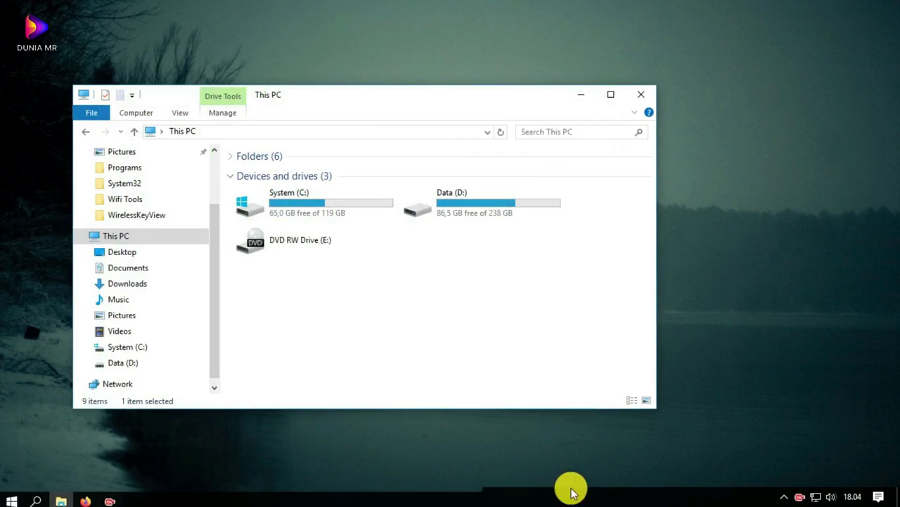
left_click(482, 361)
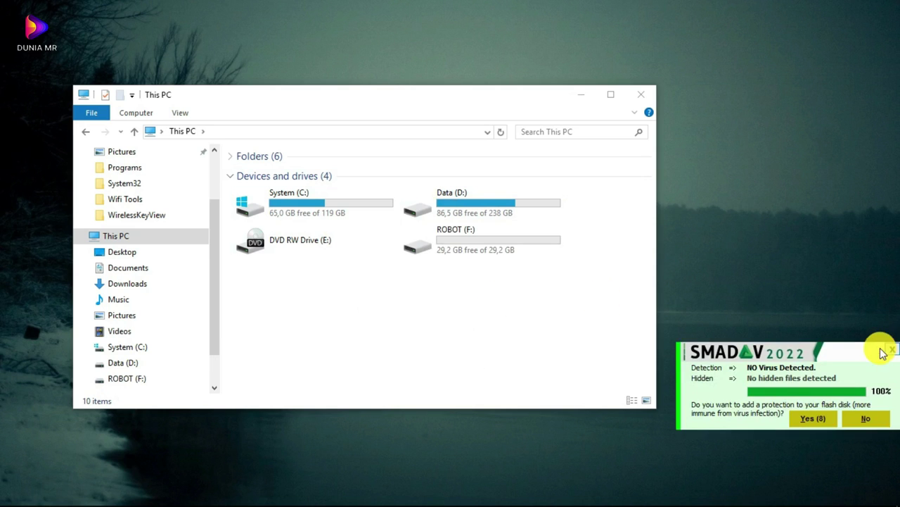
Dismiss the Smadav flash disk protection prompt and open backup_wifi_pass from the WirelessKeyView folder on ROBOT (F:)
left_click(892, 349)
left_click(887, 392)
double_click(422, 241)
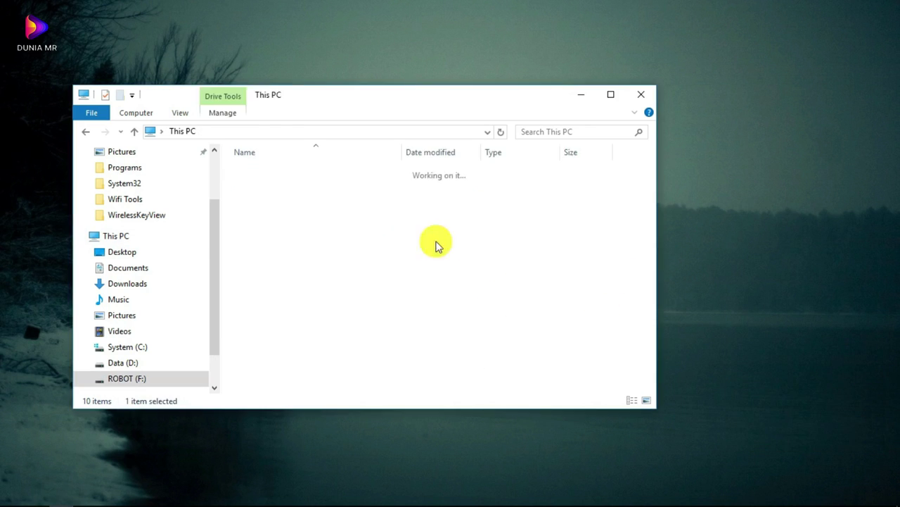
double_click(251, 176)
left_click(280, 174)
double_click(280, 174)
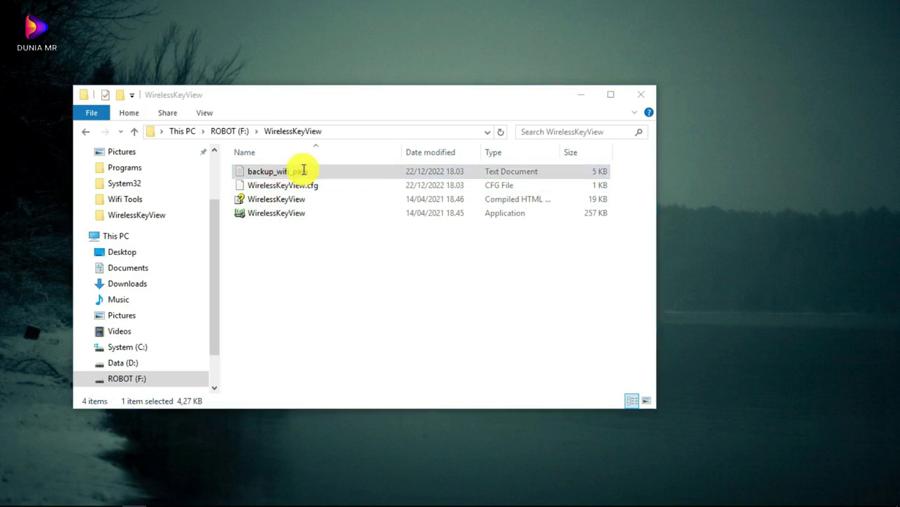
Look through the network entries in backup_wifi_pass, highlight the DIRECT-NS-Hotspot ASCII key and close the file
scroll(406, 214, "down", 16)
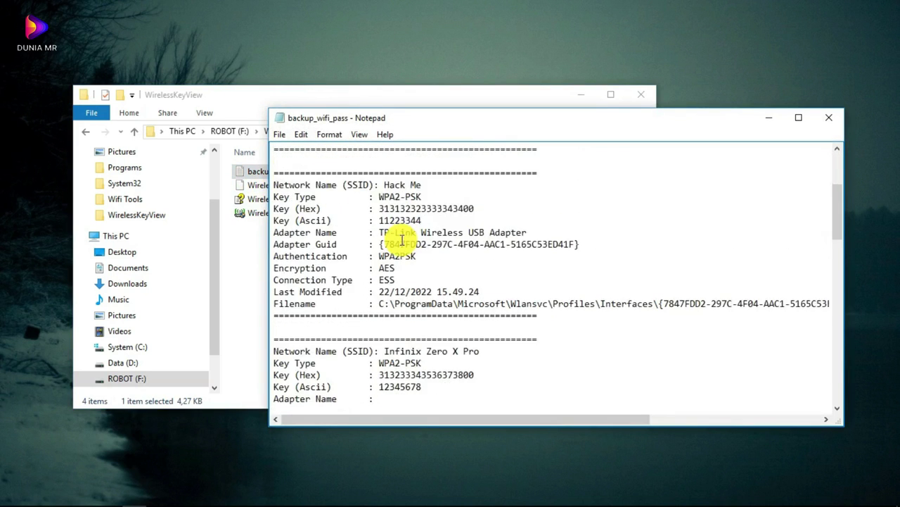
scroll(422, 291, "down", 3)
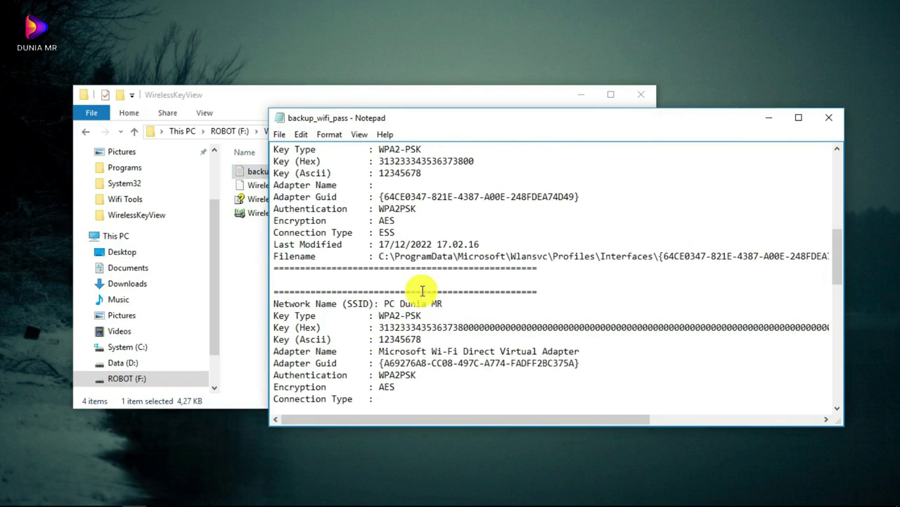
scroll(422, 272, "down", 7)
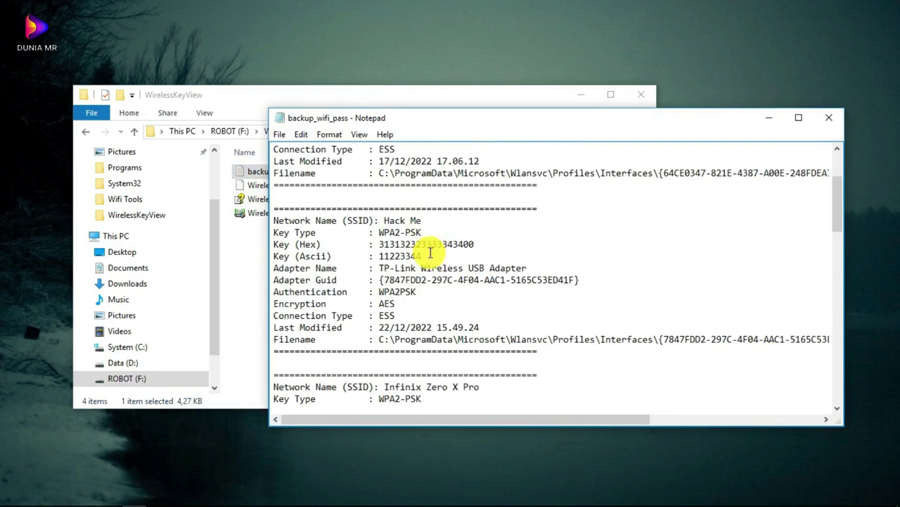
scroll(419, 243, "up", 3)
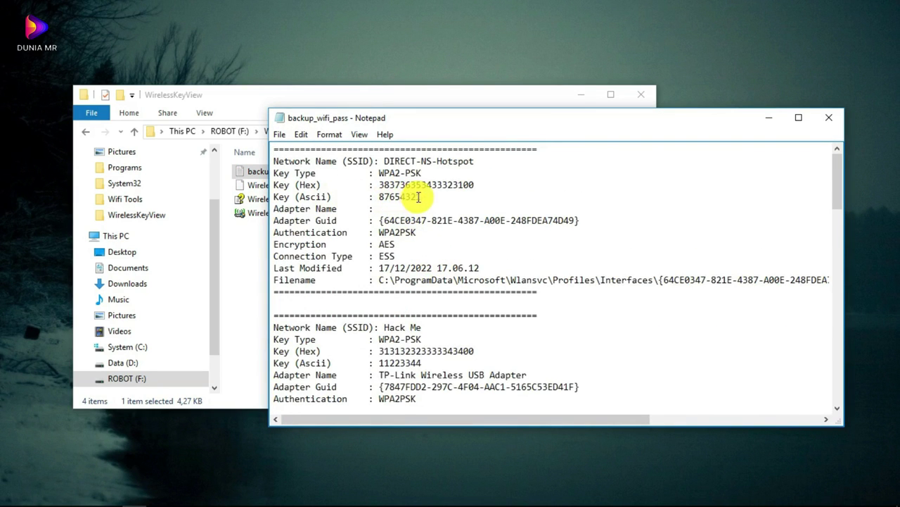
left_click_drag(421, 197, 385, 198)
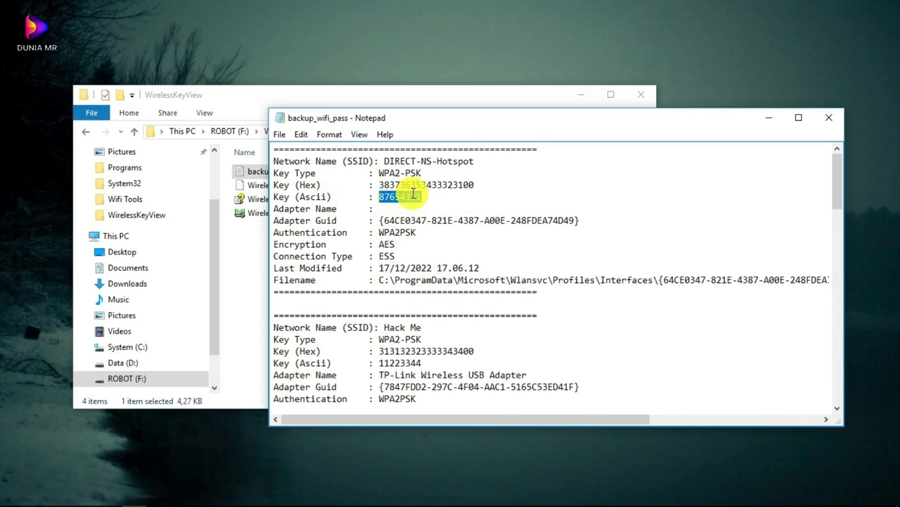
scroll(437, 225, "down", 15)
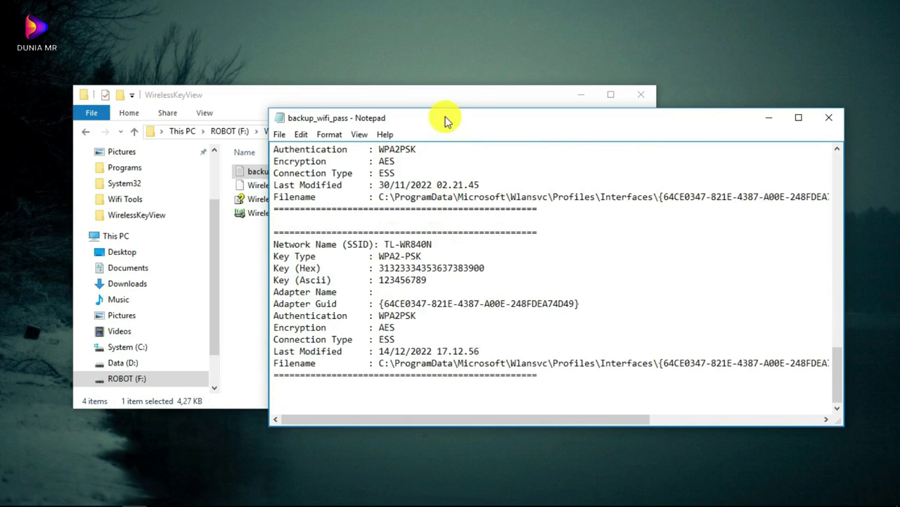
left_click_drag(445, 121, 347, 87)
scroll(704, 84, "up", 10)
left_click(740, 81)
Go back up to This PC and reopen the WirelessKeyView folder on ROBOT (F:)
left_click(336, 275)
key("alt+Up")
key("alt+Up")
left_click(327, 293)
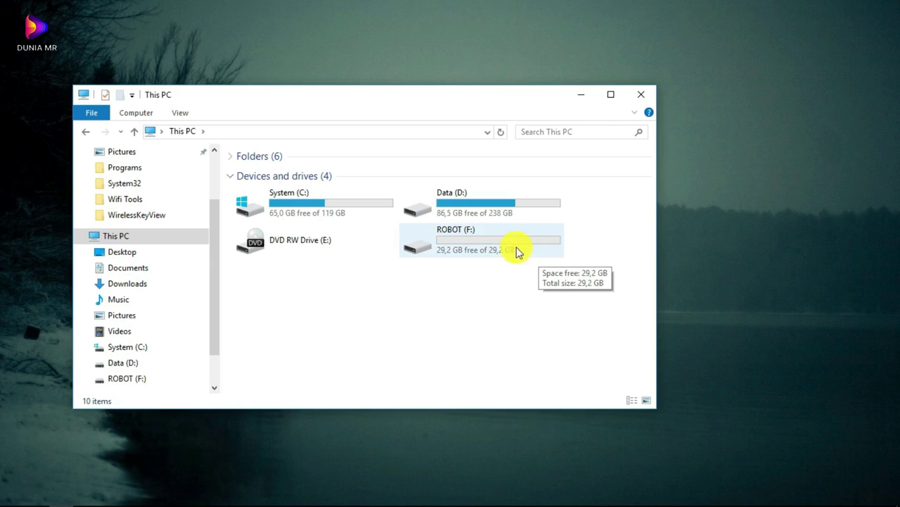
double_click(486, 237)
double_click(277, 175)
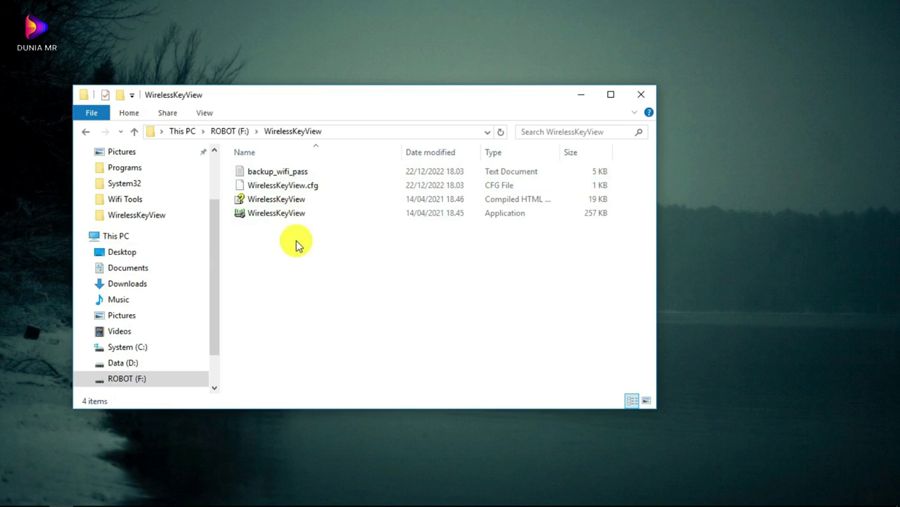
Open Smadav from the background programs and show its protection settings
mouse_move(547, 494)
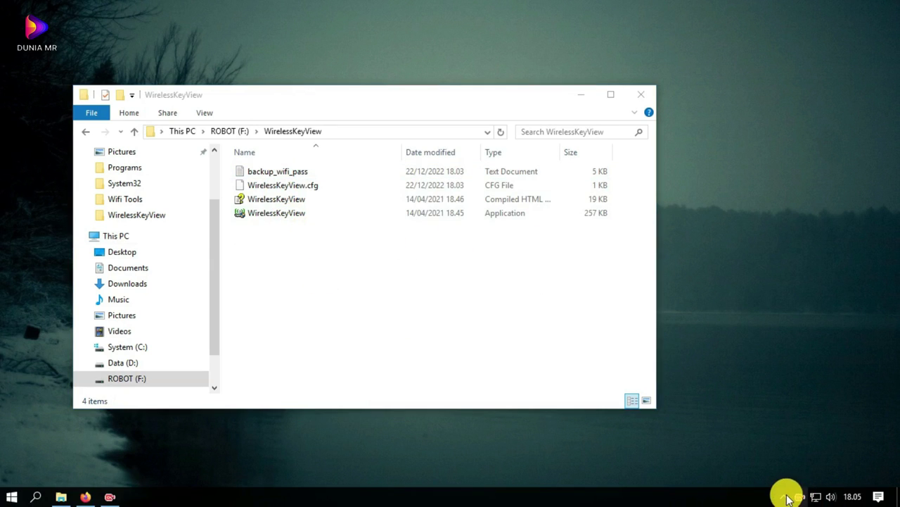
left_click(785, 496)
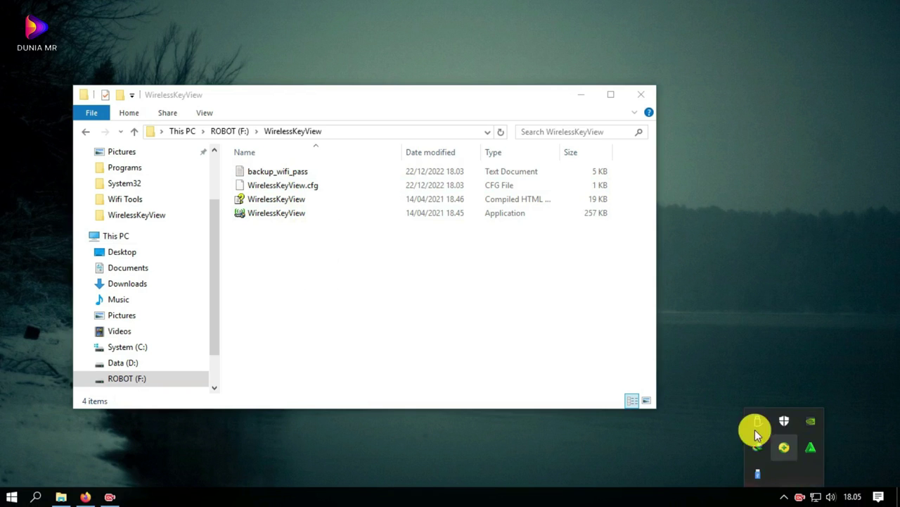
left_click(807, 447)
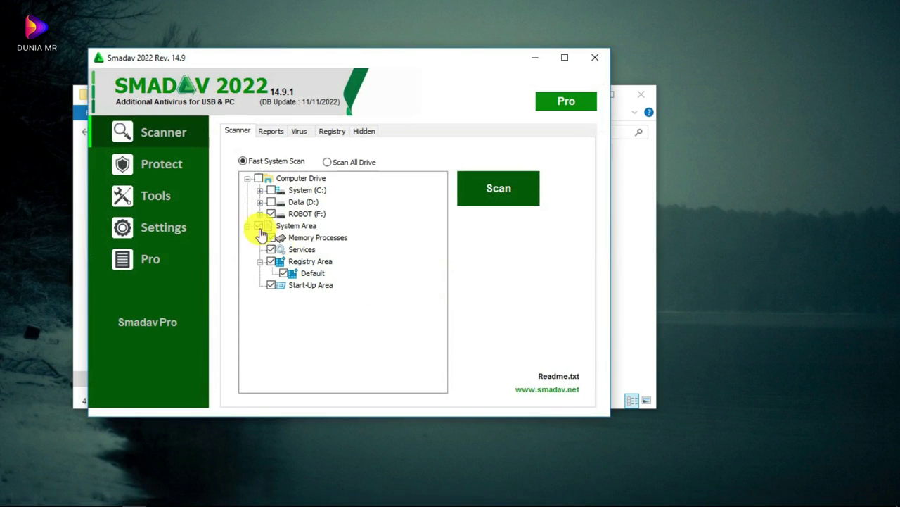
left_click(151, 164)
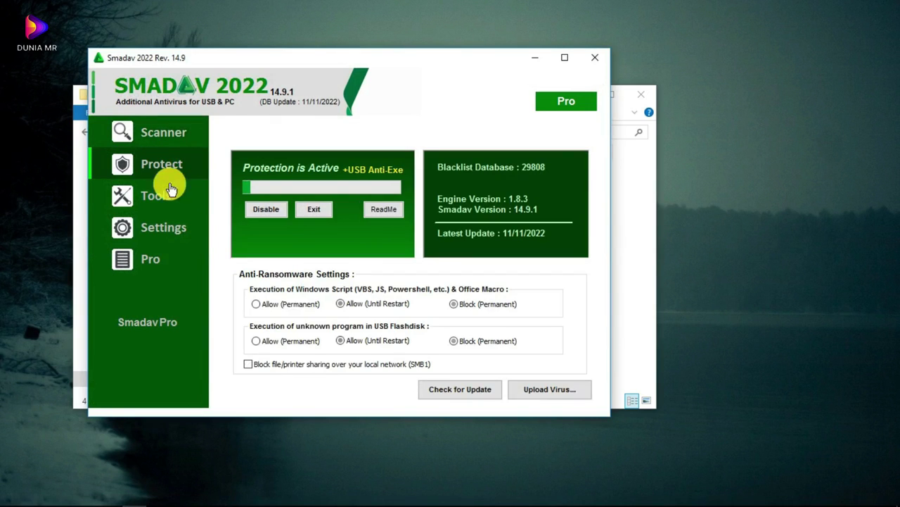
Set Windows script and Office macro execution to Allow (Permanent) and switch it back to Allow (Until Restart)
left_click(256, 304)
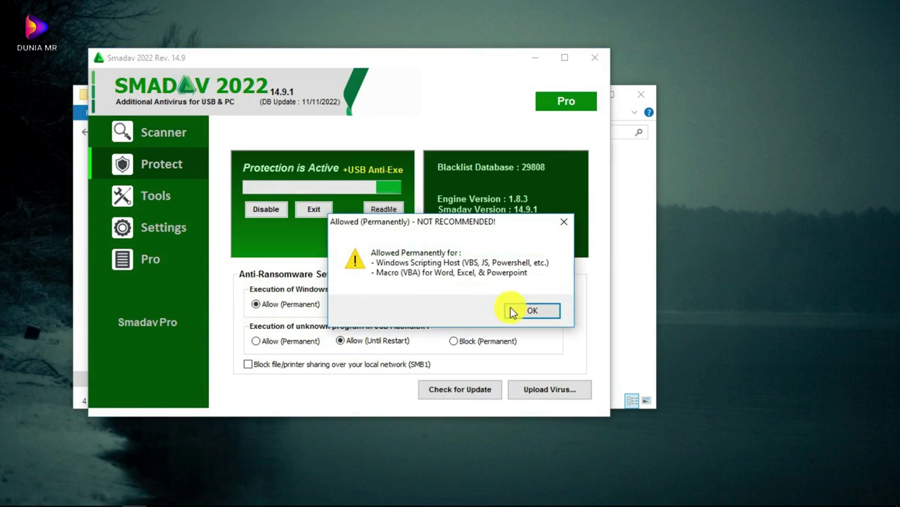
left_click(512, 312)
left_click(341, 304)
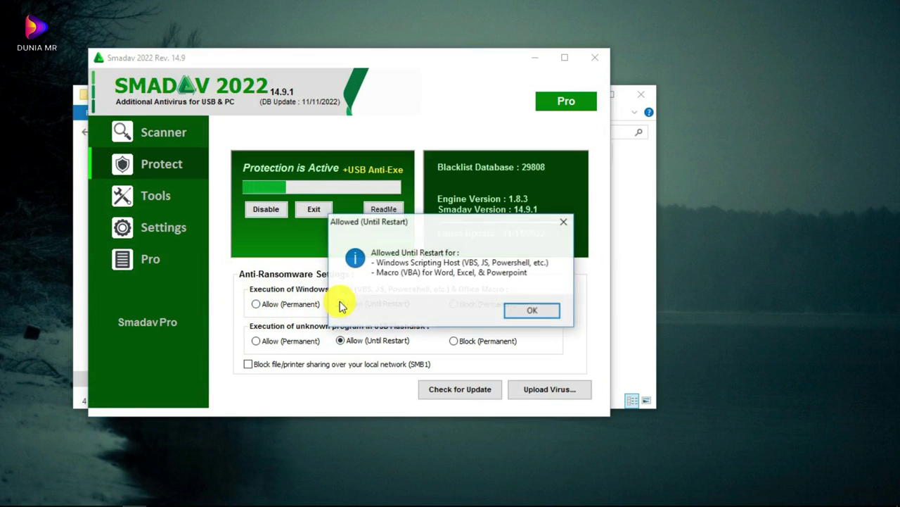